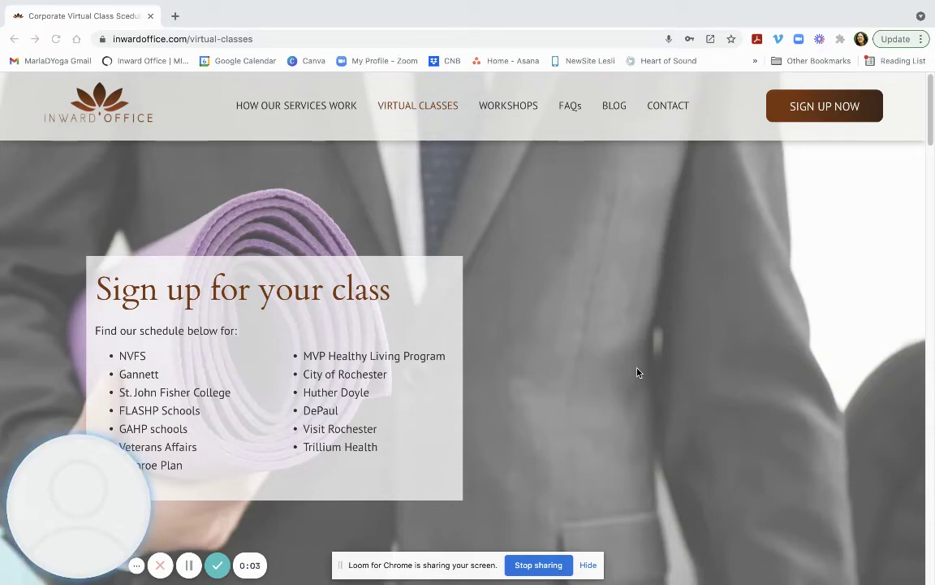
# Scroll the virtual classes page down to Friday's Mixed Levels Mat Yoga + Recording in Find a Class
pyautogui.scroll(-3, 637, 372)
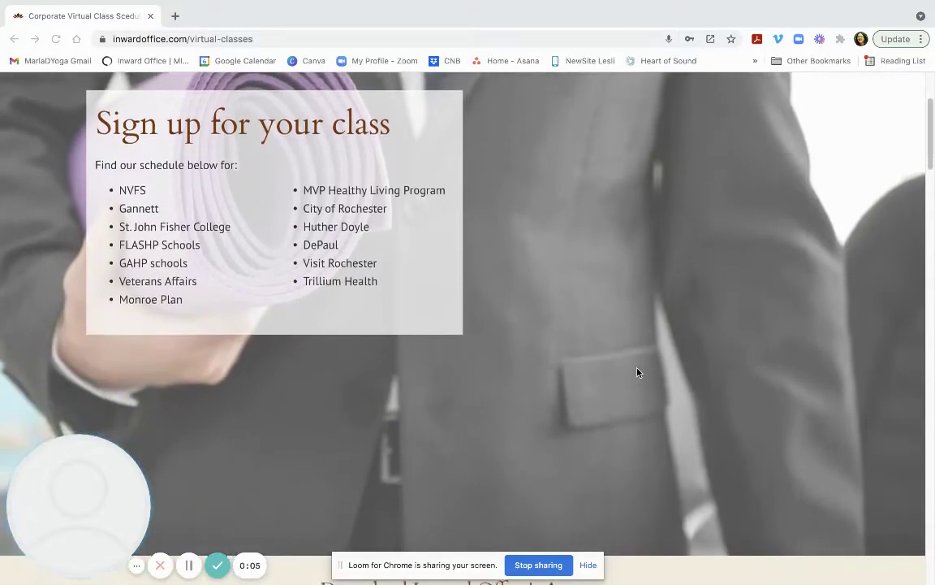
pyautogui.scroll(-3, 637, 371)
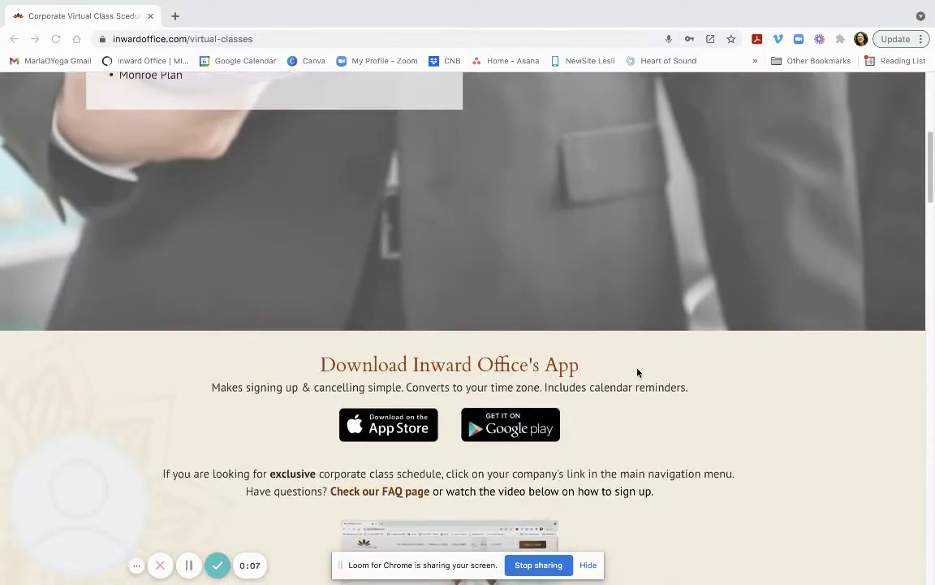
pyautogui.scroll(-2, 637, 372)
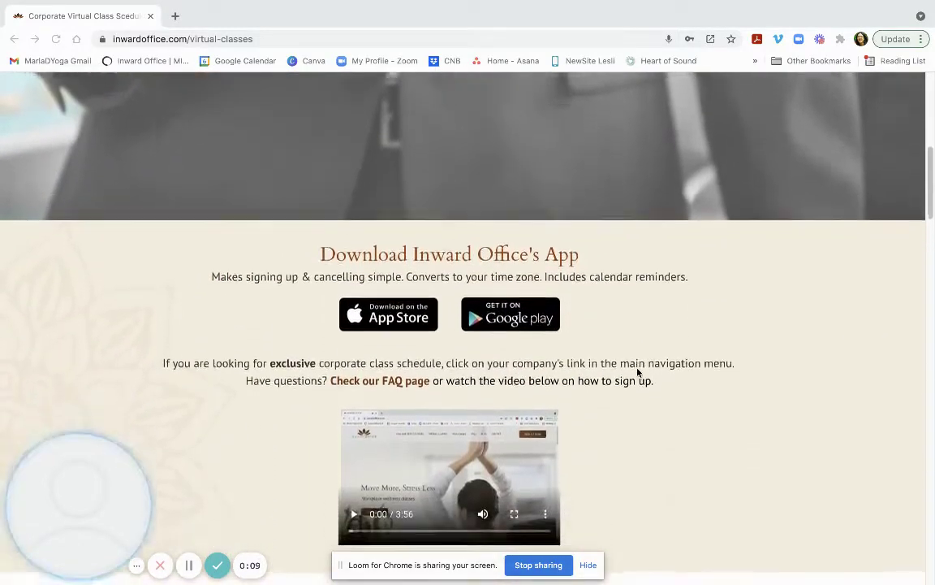
pyautogui.scroll(-1, 637, 372)
pyautogui.scroll(-2, 637, 372)
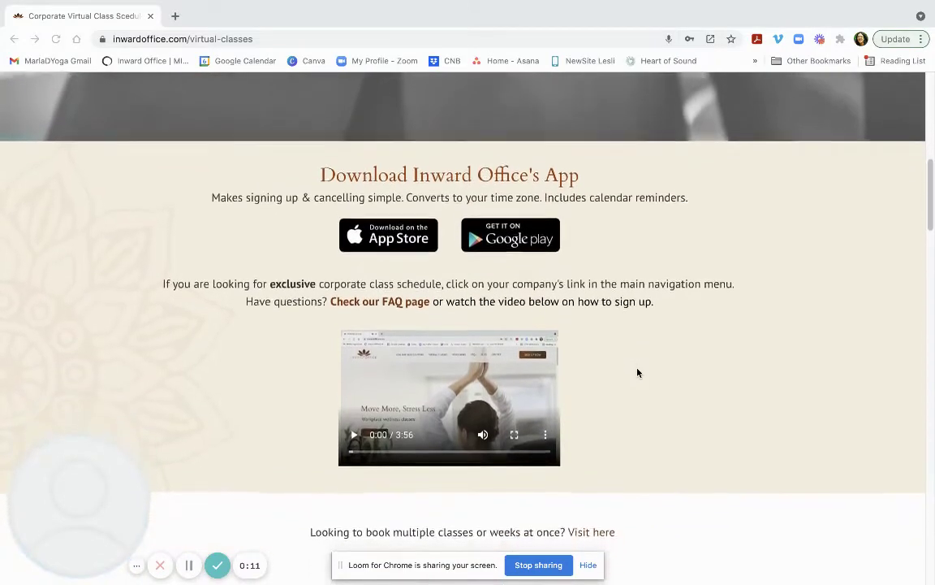
pyautogui.scroll(-1, 638, 372)
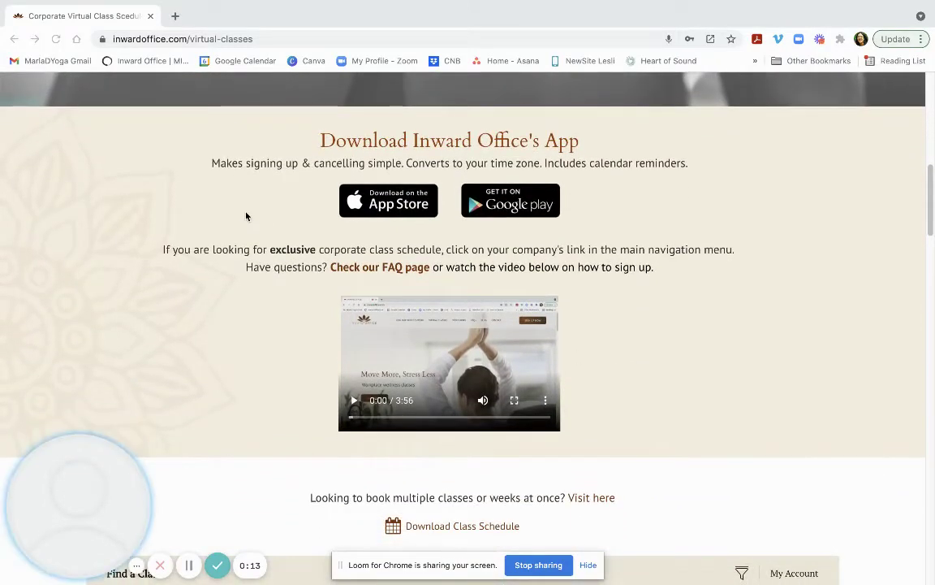
pyautogui.scroll(6, 246, 216)
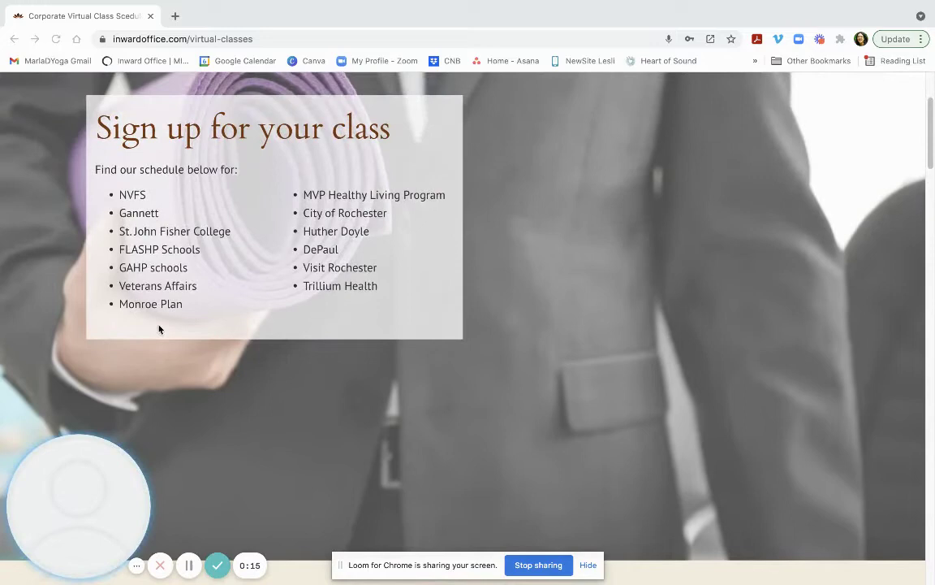
pyautogui.scroll(-3, 351, 443)
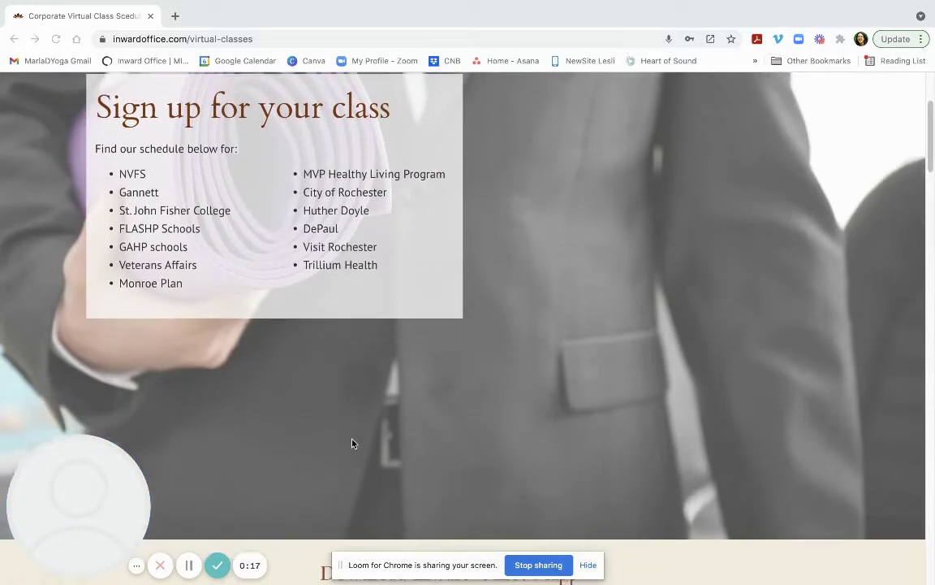
pyautogui.scroll(-1, 353, 443)
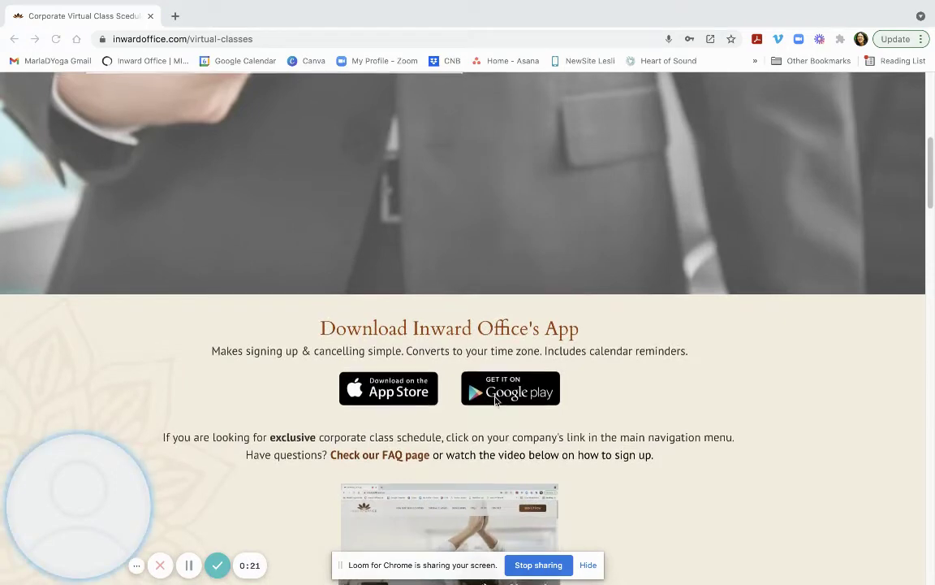
pyautogui.scroll(-1, 496, 401)
pyautogui.scroll(-1, 496, 400)
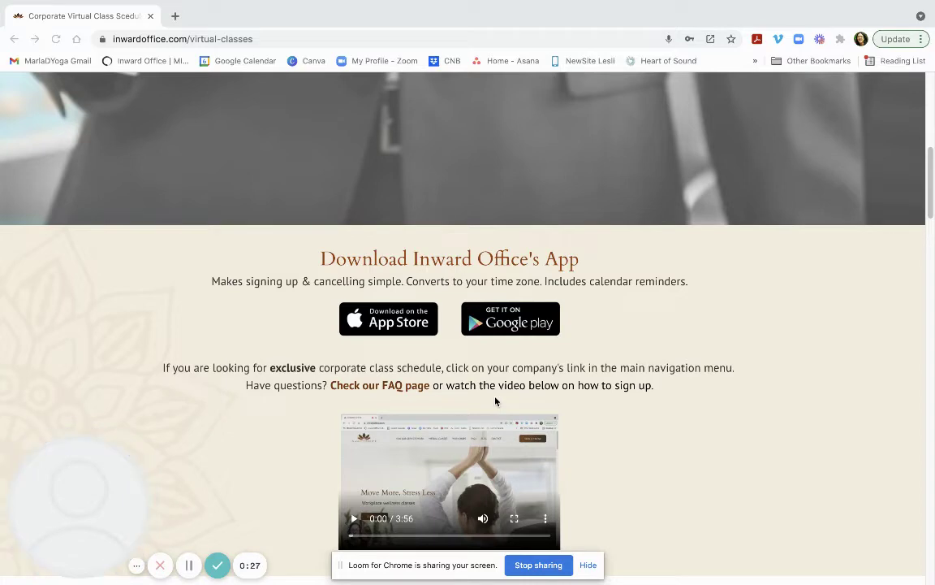
pyautogui.scroll(-1, 495, 400)
pyautogui.scroll(-3, 495, 400)
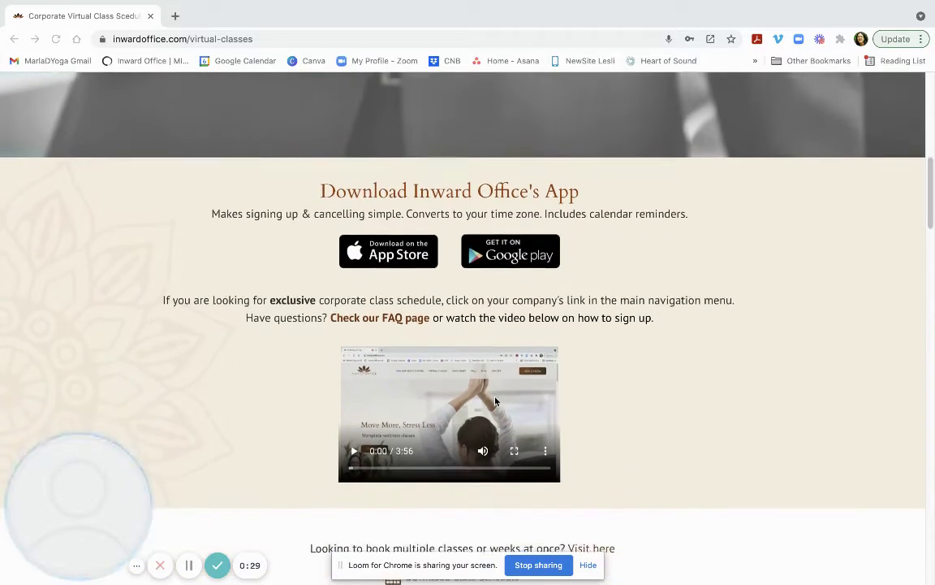
pyautogui.scroll(-3, 495, 400)
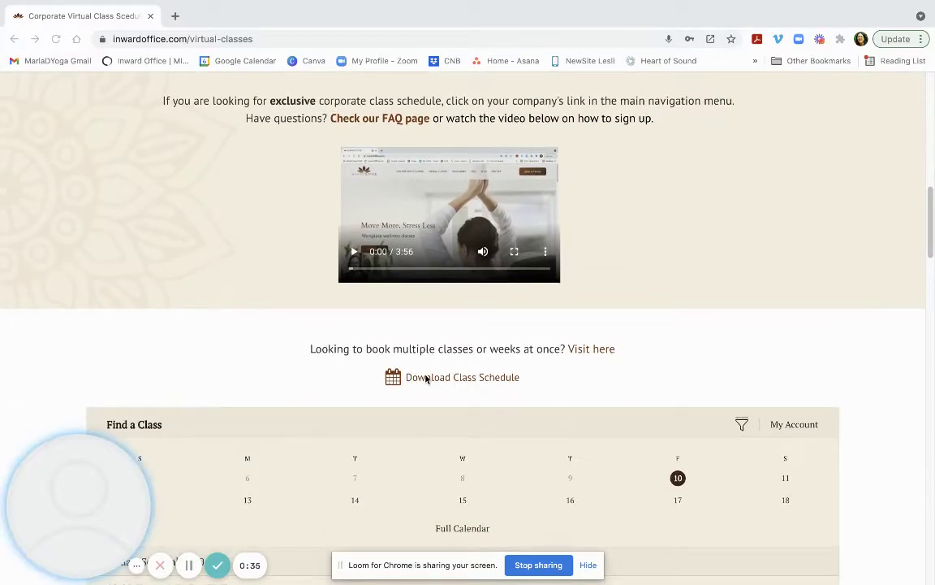
pyautogui.scroll(-1, 425, 378)
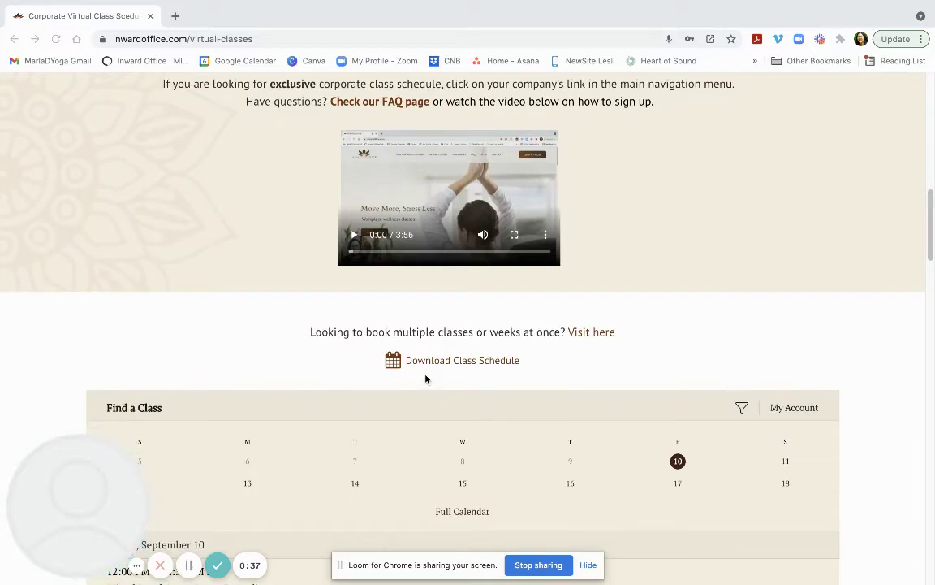
pyautogui.scroll(-1, 426, 379)
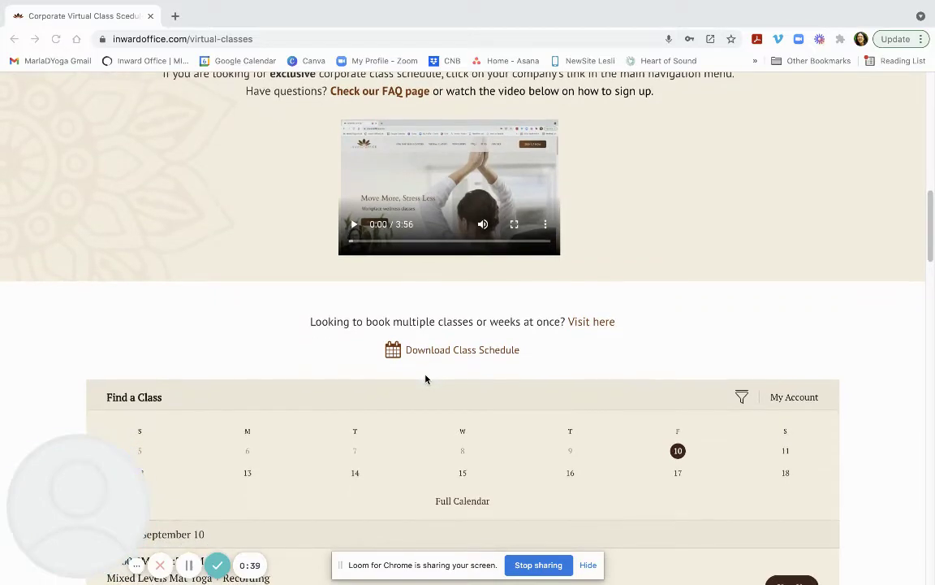
pyautogui.scroll(-5, 425, 379)
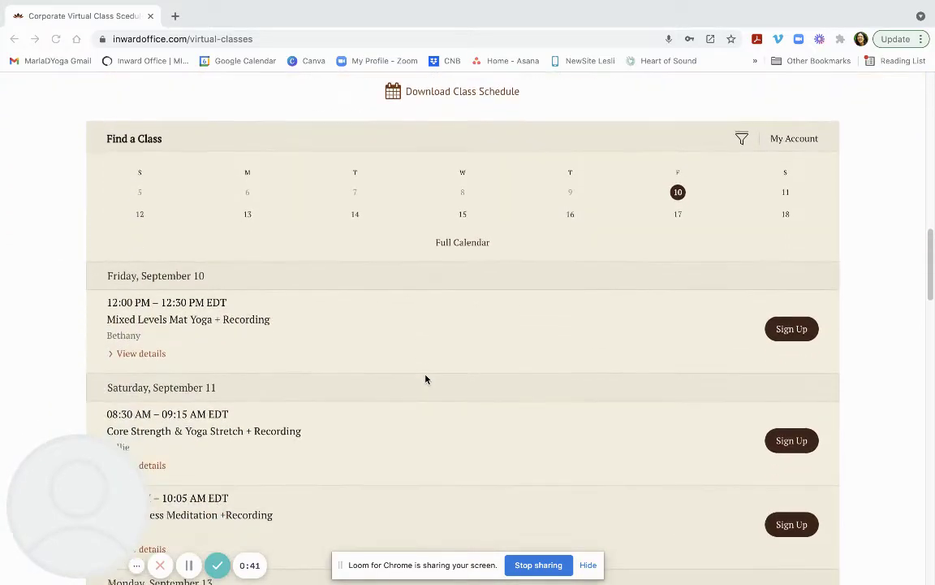
pyautogui.scroll(-2, 426, 378)
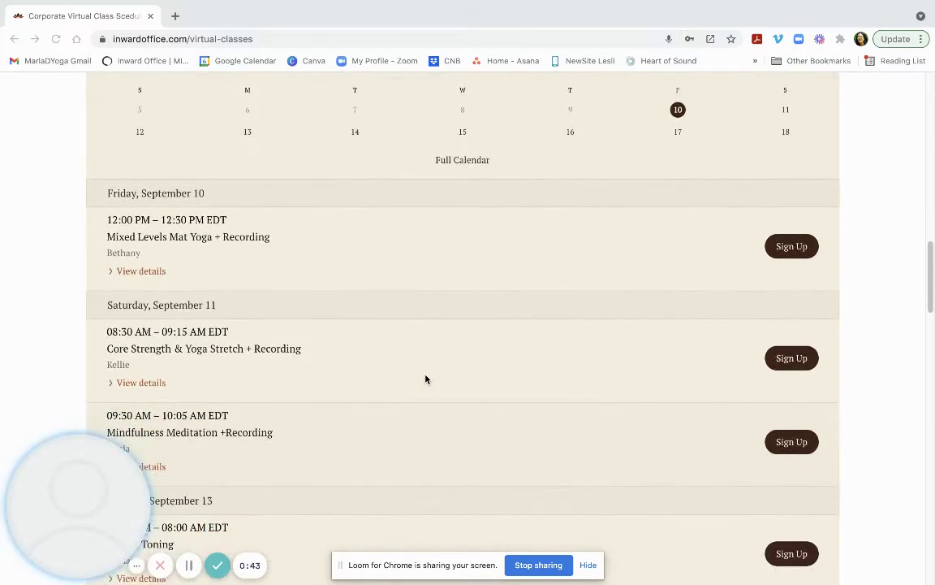
pyautogui.click(796, 253)
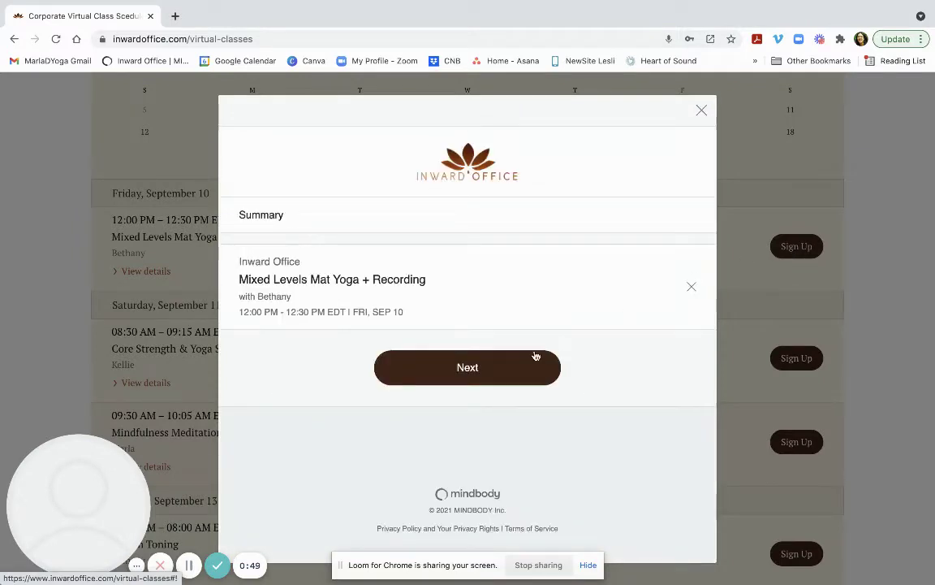
pyautogui.click(493, 380)
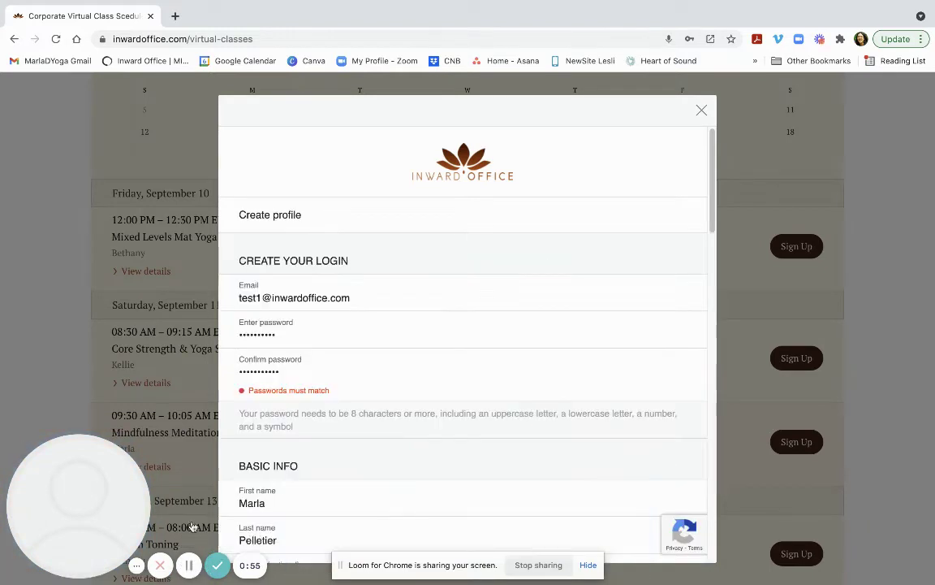
pyautogui.scroll(-3, 308, 293)
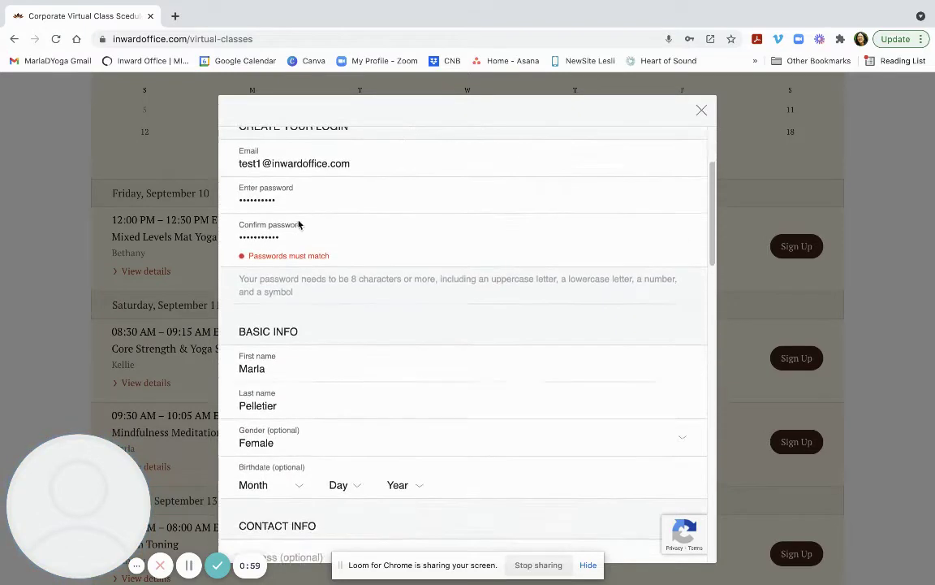
pyautogui.click(297, 209)
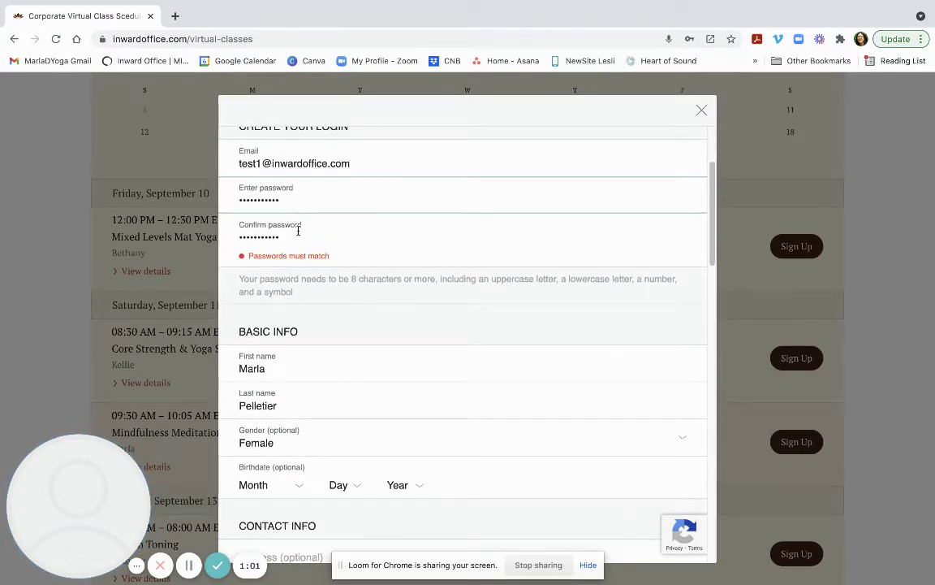
pyautogui.scroll(-3, 298, 230)
pyautogui.scroll(-1, 298, 231)
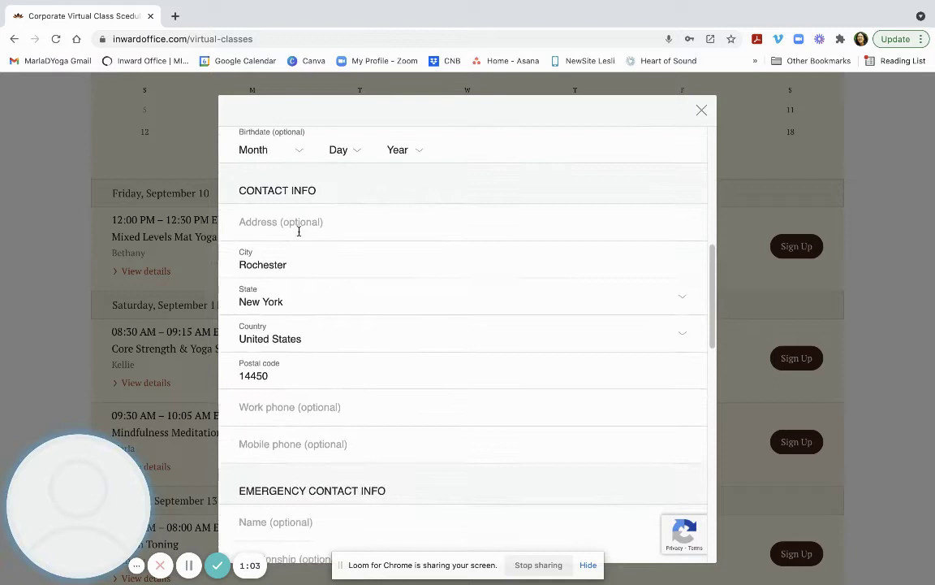
pyautogui.scroll(-2, 299, 232)
pyautogui.scroll(-2, 299, 232)
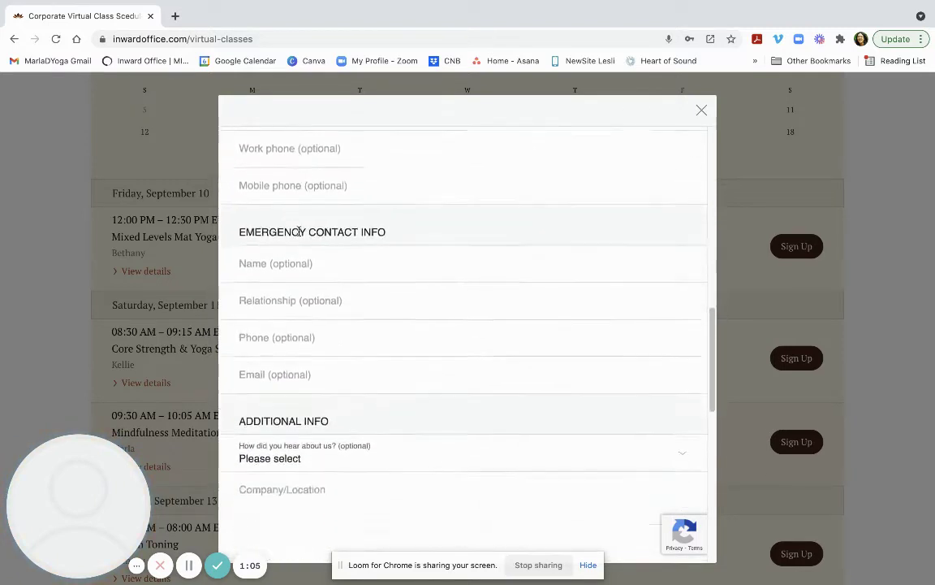
pyautogui.scroll(-4, 298, 231)
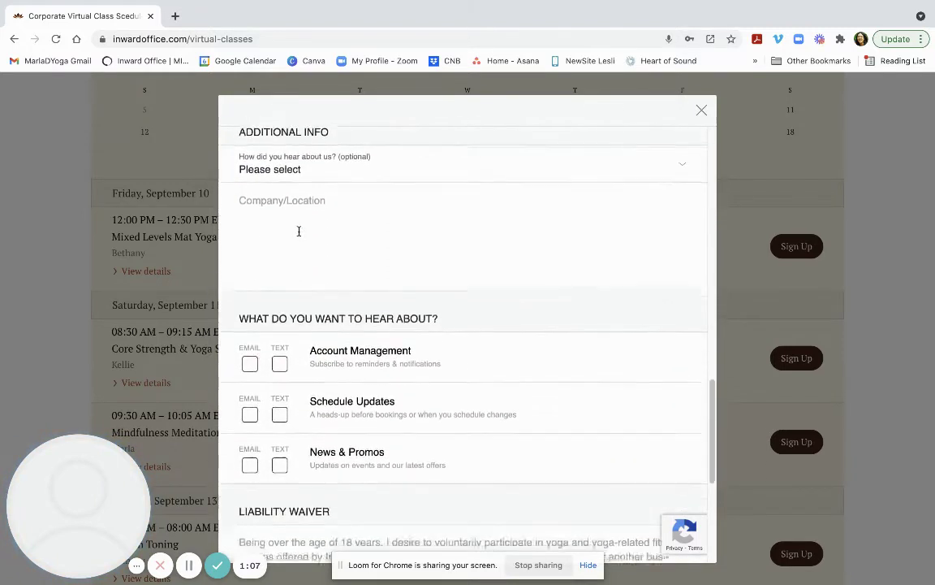
# Opt into email for Account Management and Schedule Updates
pyautogui.scroll(-1, 299, 232)
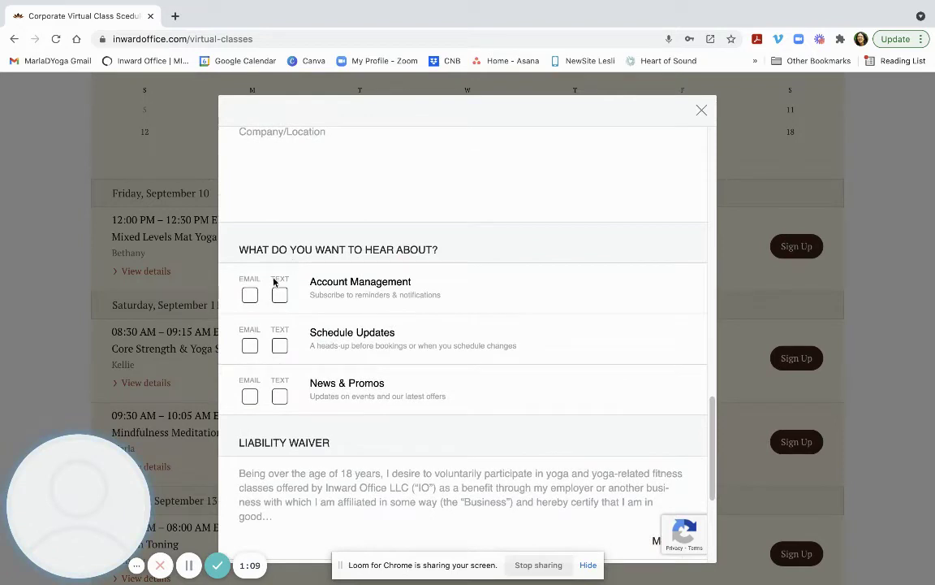
pyautogui.click(251, 295)
pyautogui.click(251, 346)
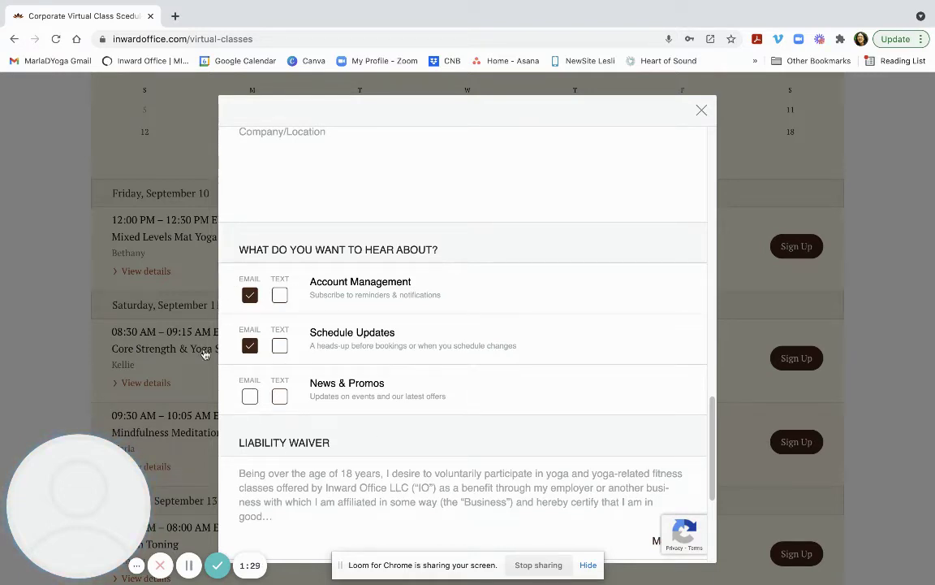
# Accept the Inward Office liability waiver and create the profile
pyautogui.scroll(-3, 278, 472)
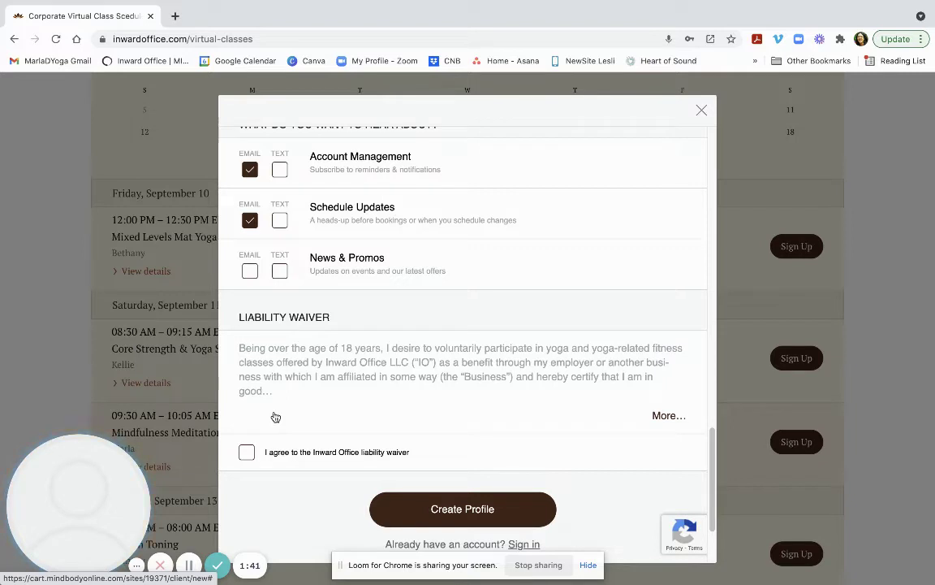
pyautogui.click(246, 452)
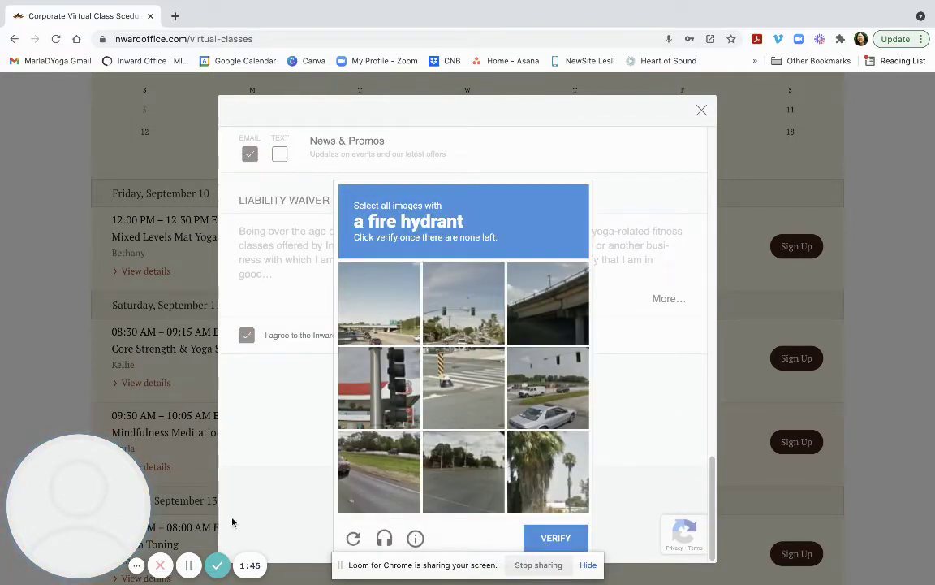
pyautogui.click(192, 566)
pyautogui.click(189, 566)
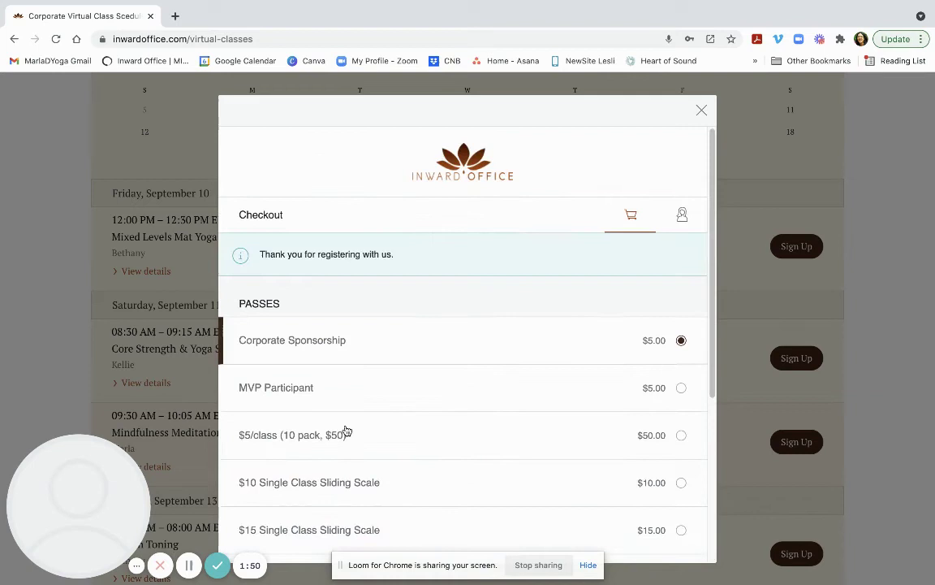
# Scroll down to the Corporate Sponsorship pass ($5.00) for the Mat Yoga class
pyautogui.scroll(-1, 347, 431)
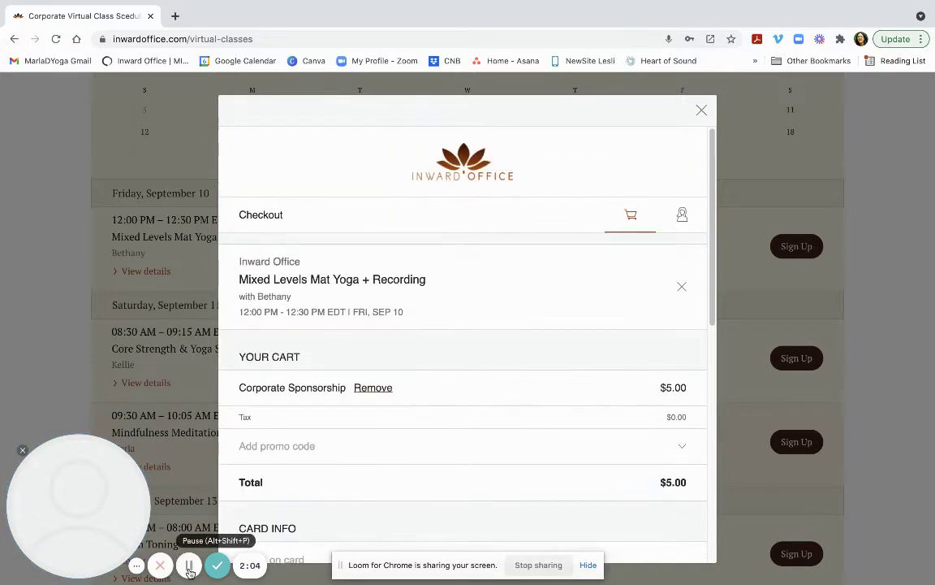
# Apply promo code D2021 for a $0.00 total, check out, and view the account schedule
pyautogui.click(245, 452)
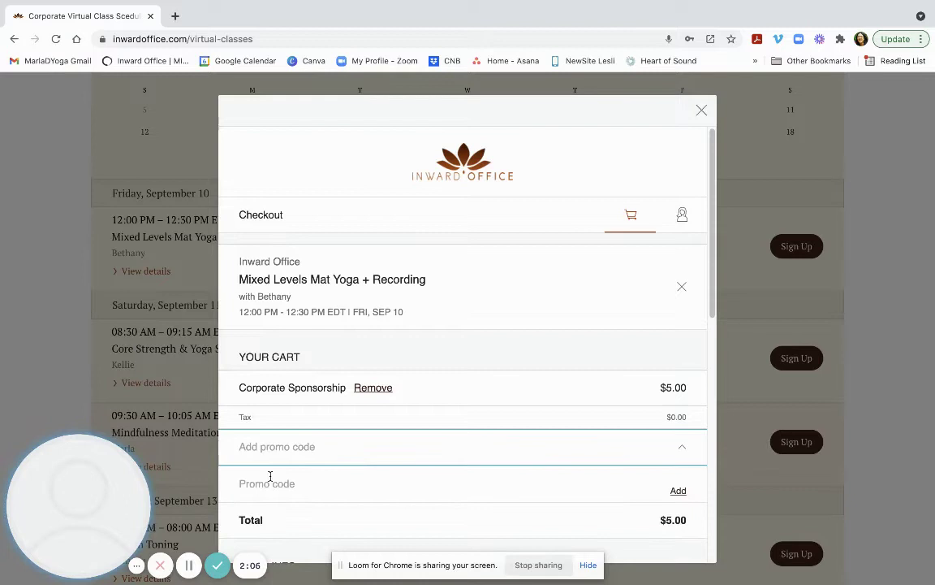
pyautogui.click(257, 489)
pyautogui.write('D2021')
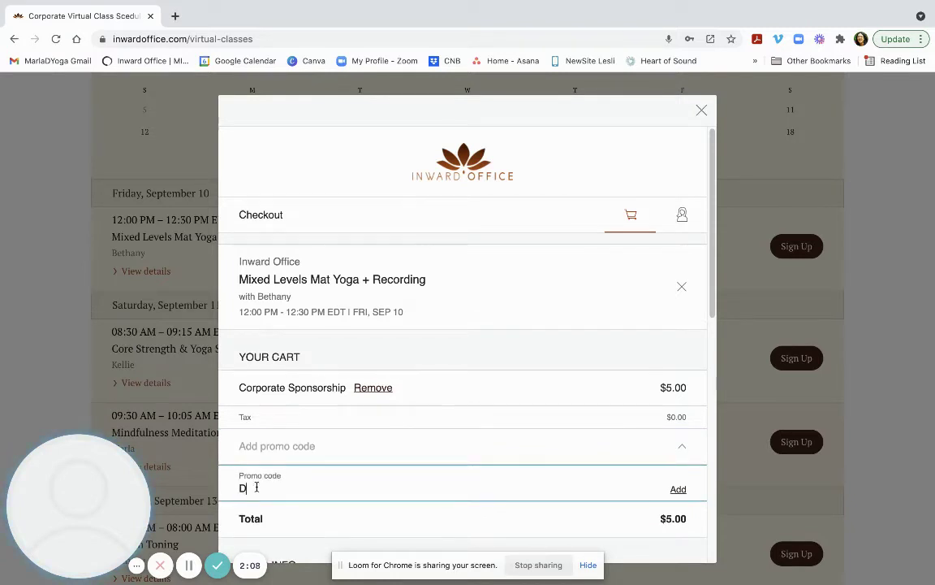
pyautogui.click(678, 491)
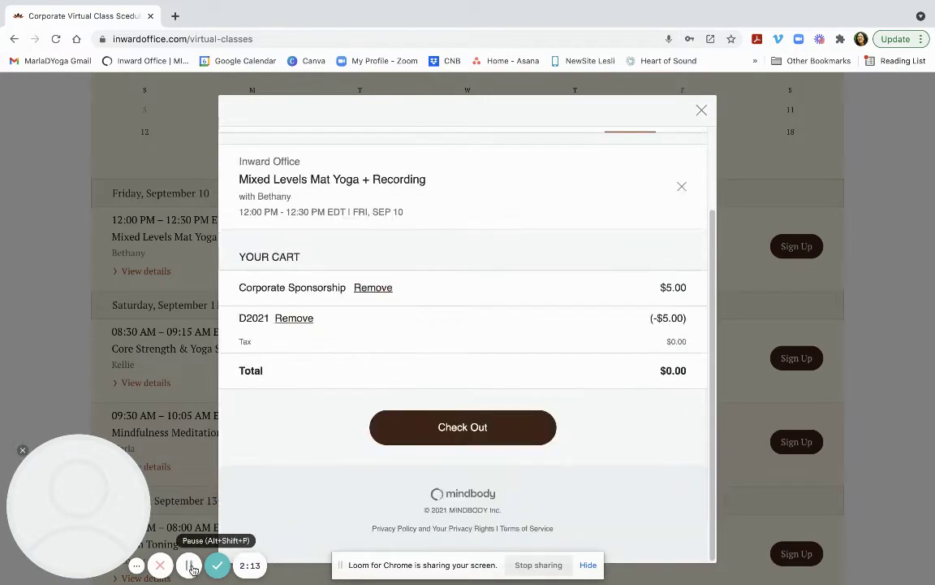
pyautogui.click(484, 438)
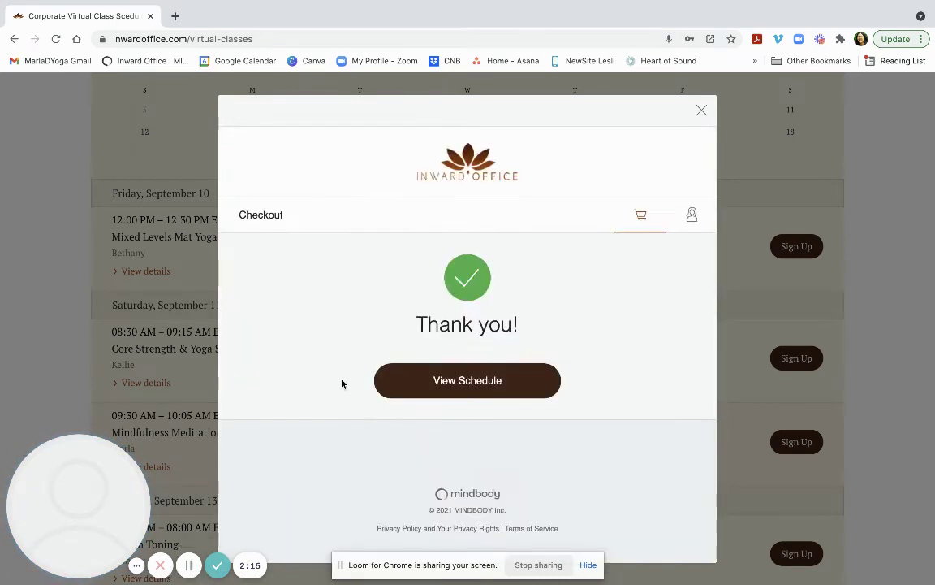
pyautogui.click(485, 379)
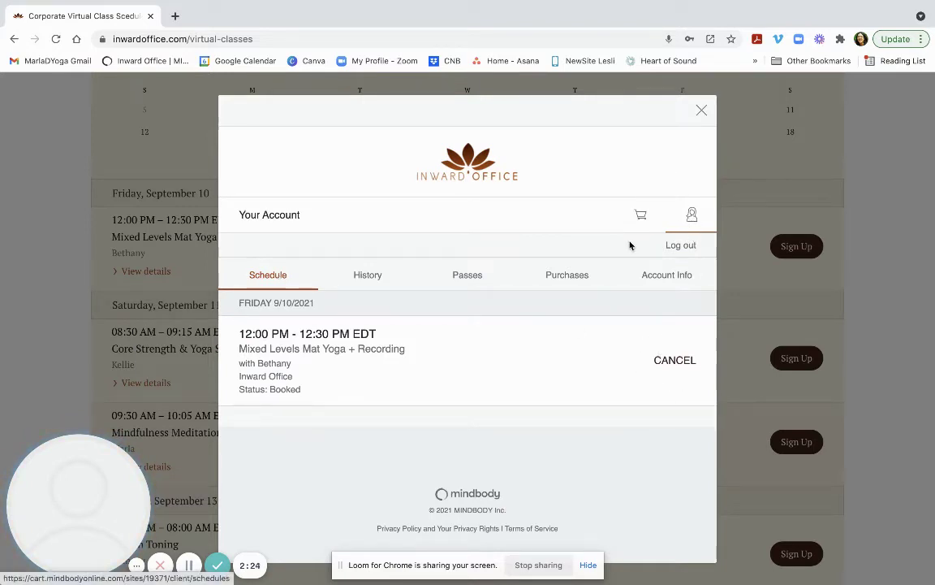
# Browse the account's Purchases, Passes and History tabs, then close the account window
pyautogui.click(573, 278)
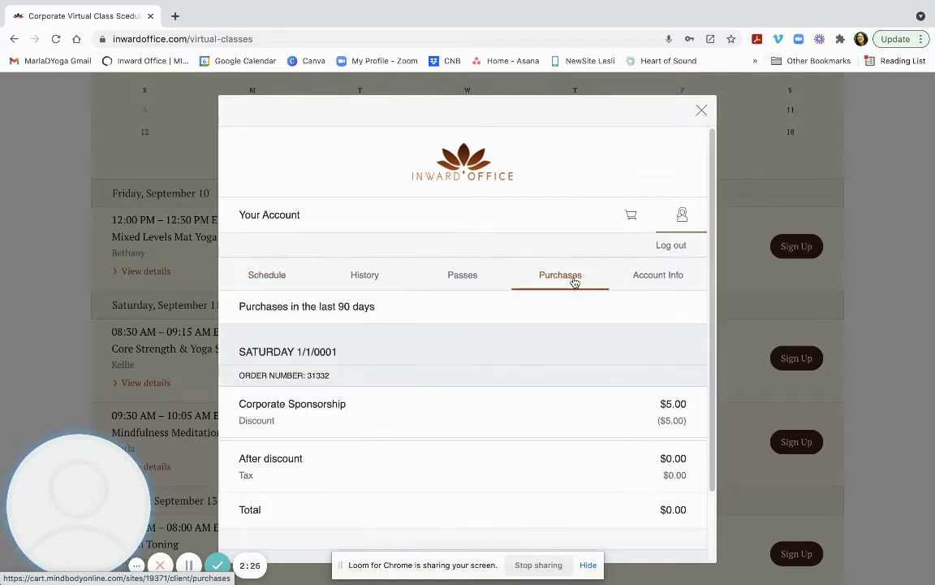
pyautogui.click(469, 281)
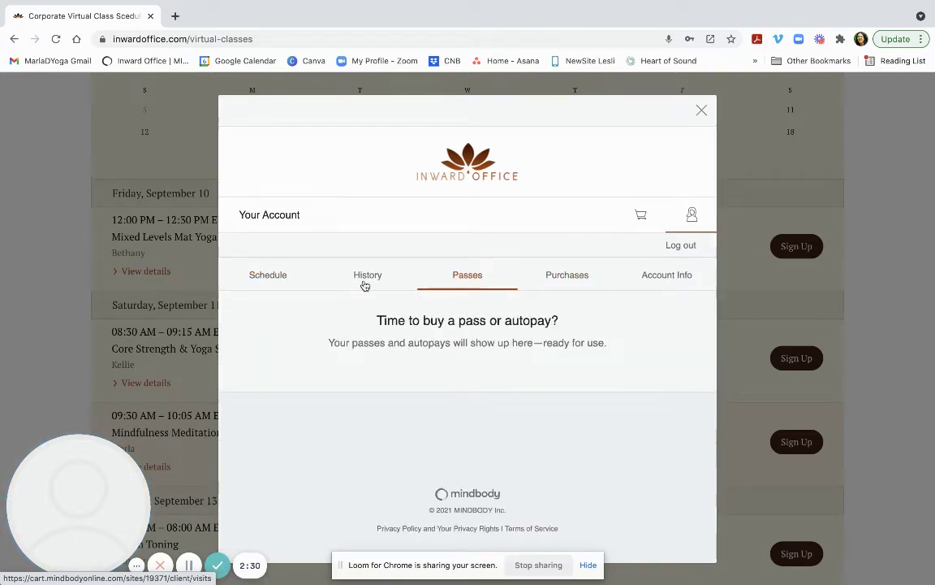
pyautogui.click(365, 284)
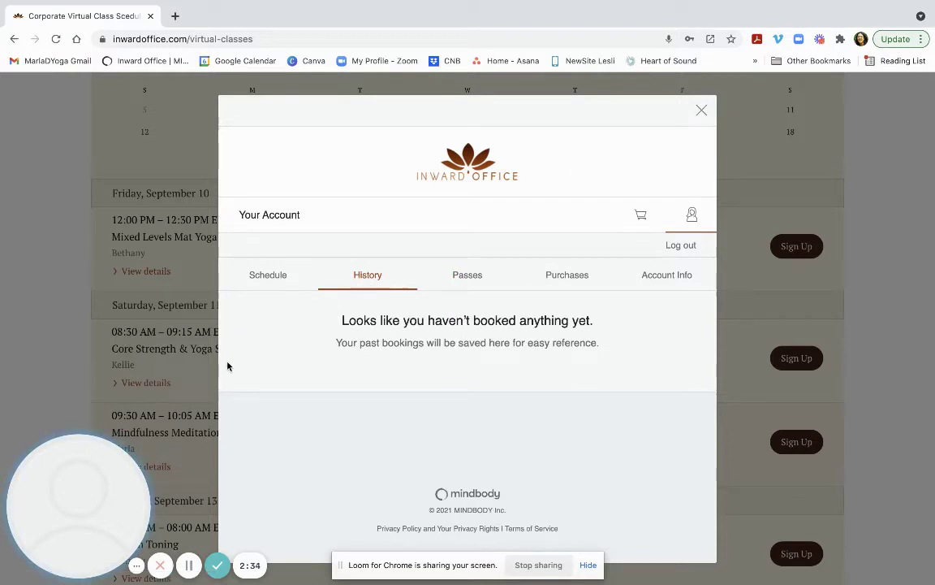
pyautogui.press('Escape')
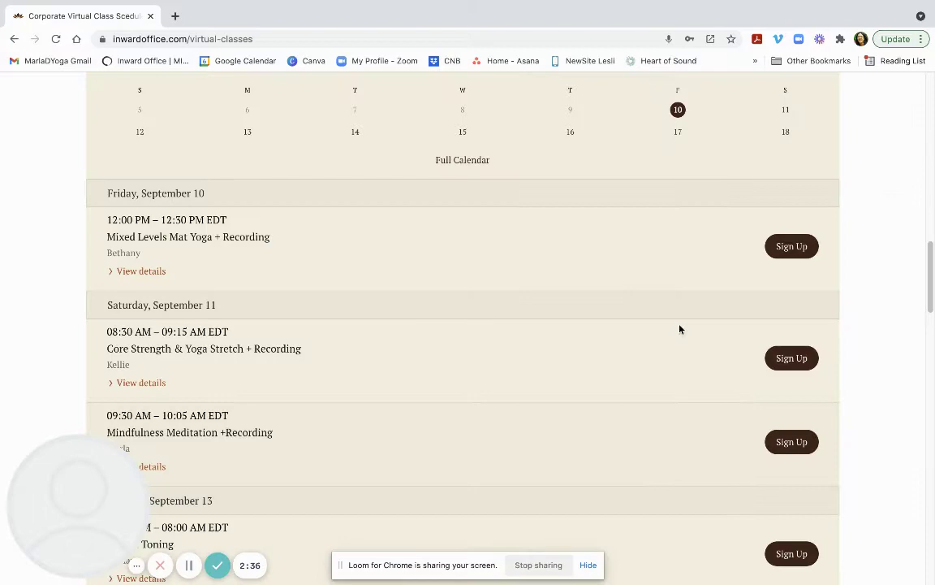
# Sign up for Saturday's 08:30 Core Strength & Yoga Stretch class with the $5/class (10 pack, $50) pass
pyautogui.click(791, 358)
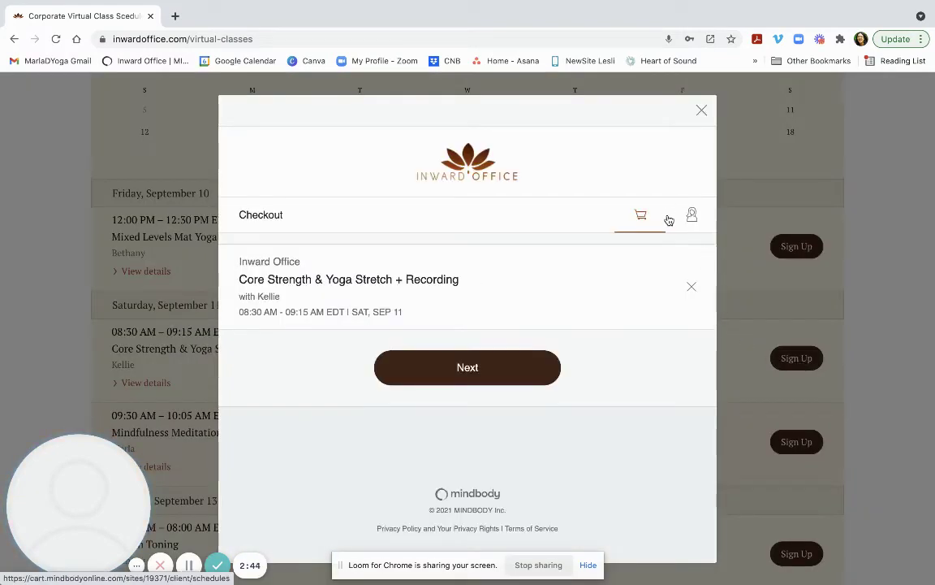
pyautogui.click(493, 376)
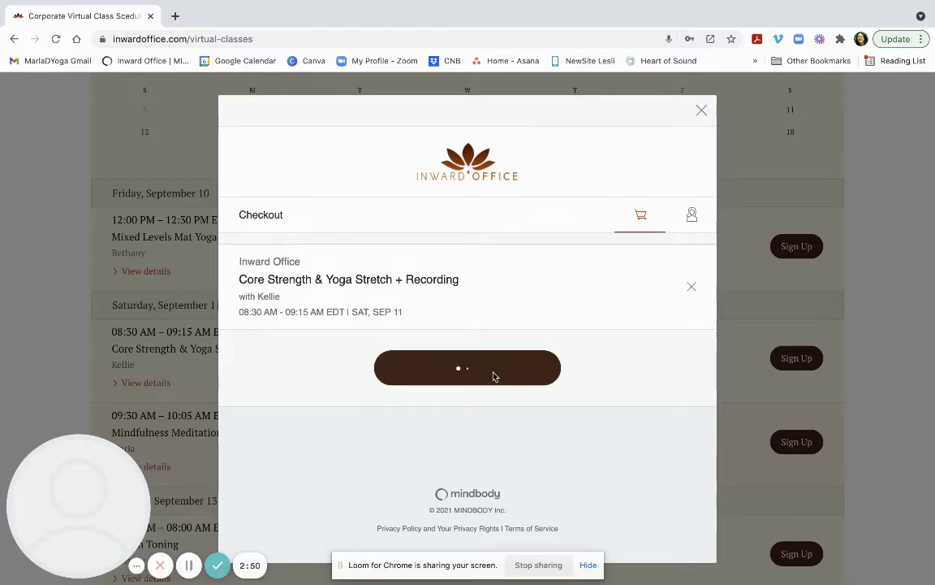
pyautogui.scroll(-1, 493, 376)
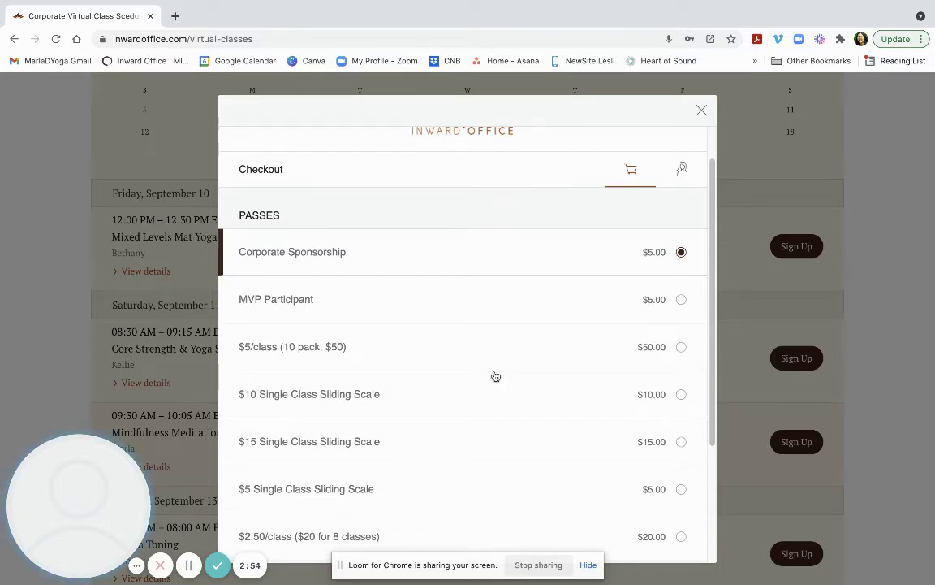
pyautogui.click(680, 348)
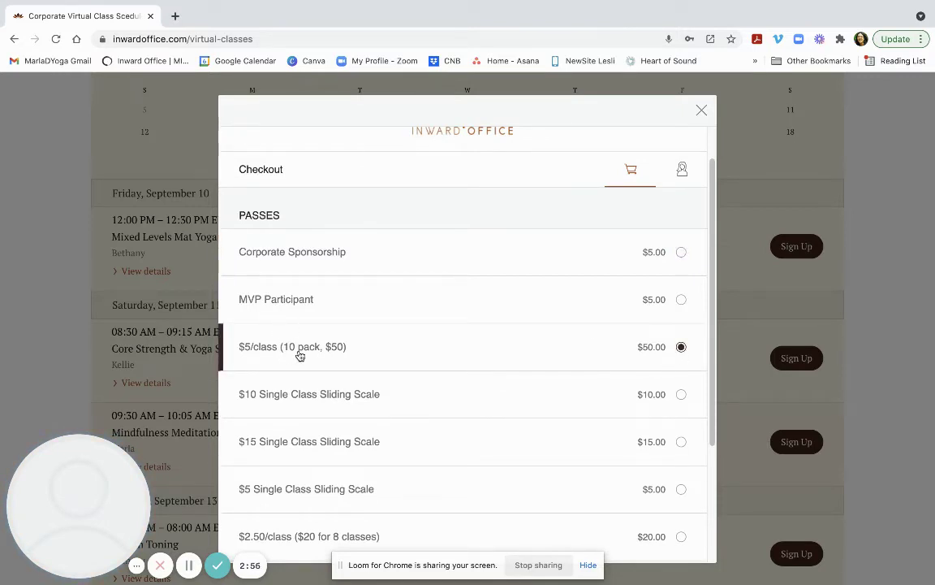
pyautogui.scroll(-2, 293, 357)
pyautogui.scroll(-2, 293, 357)
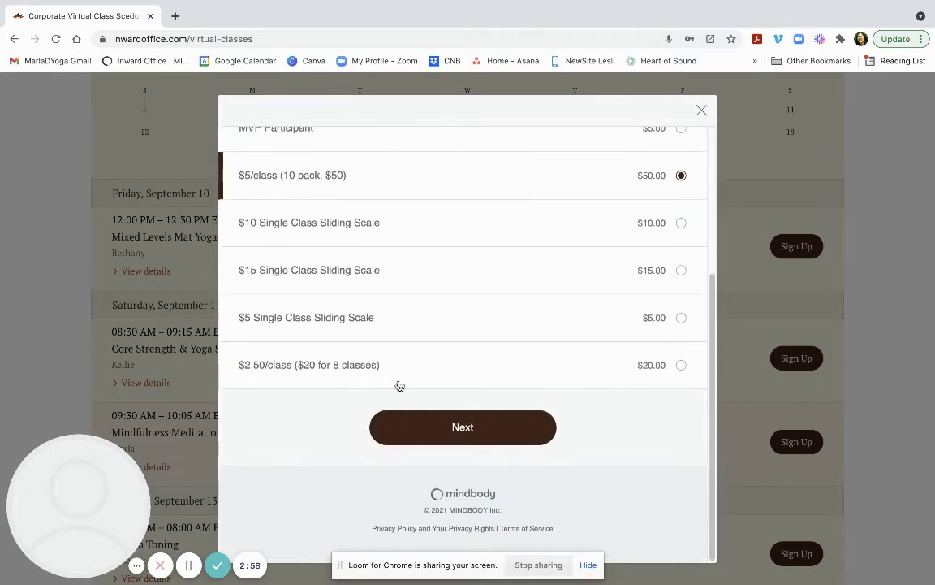
# Continue to the cart with the 10-pack pass and check out at $0.00
pyautogui.click(434, 430)
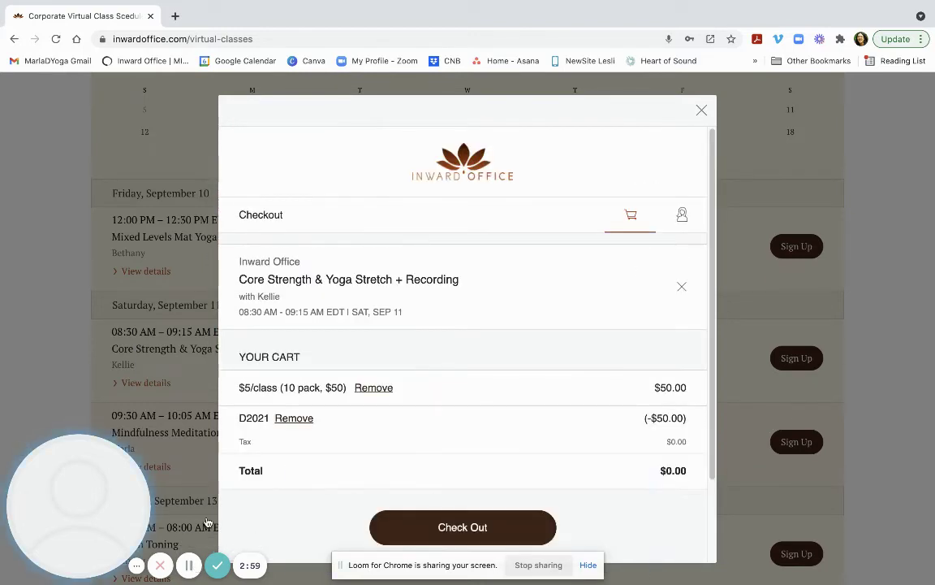
pyautogui.scroll(-1, 345, 438)
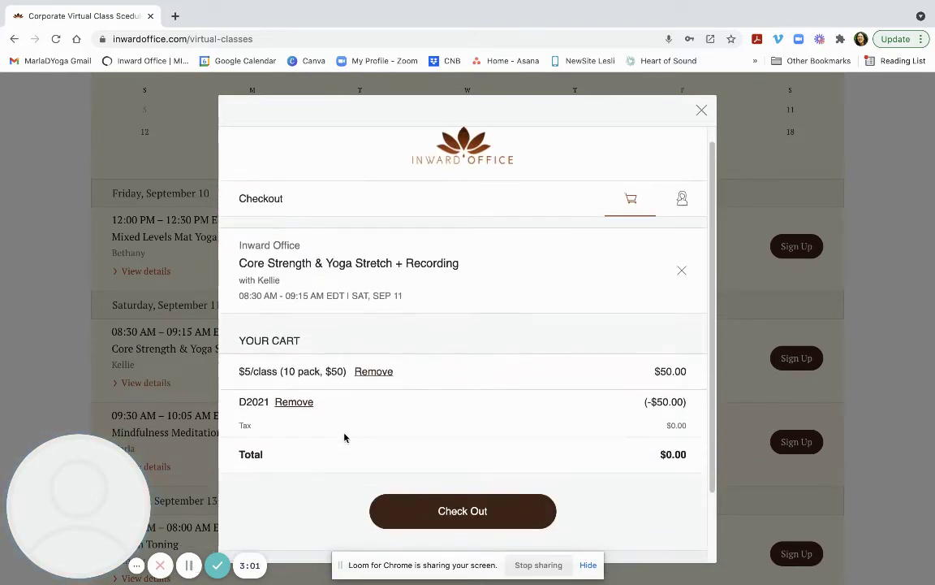
pyautogui.scroll(-1, 344, 438)
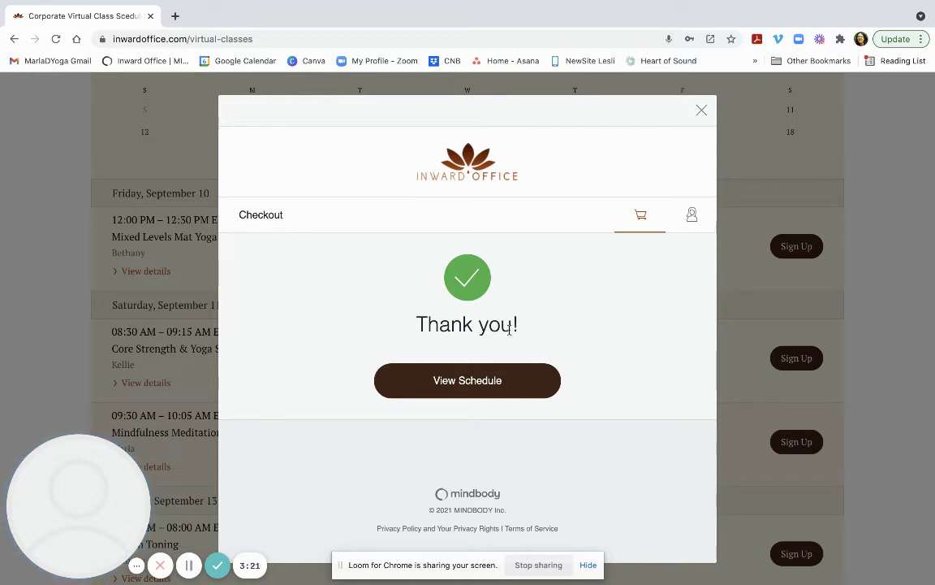
# Open the account schedule and scroll to see Saturday 9/11's Core Strength class booked
pyautogui.click(482, 381)
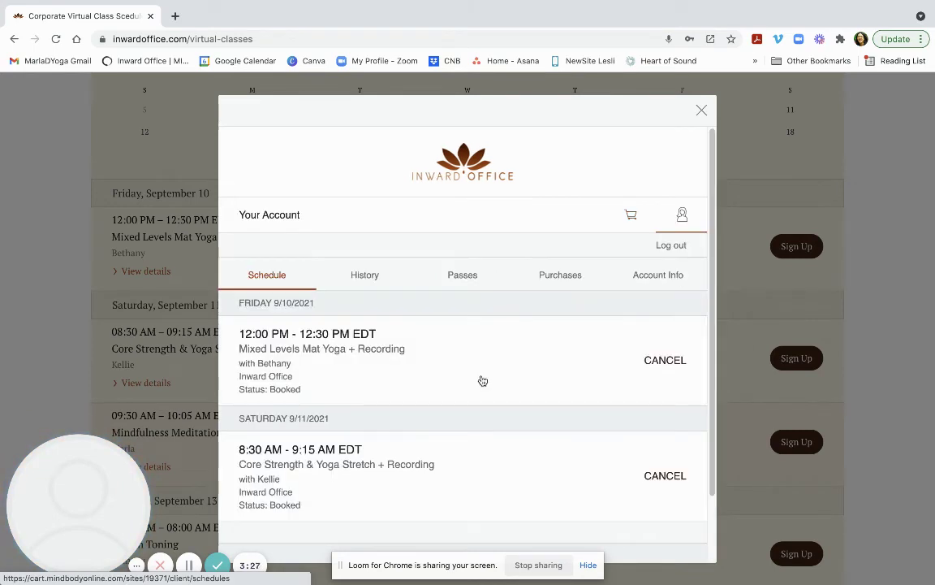
pyautogui.scroll(-1, 482, 380)
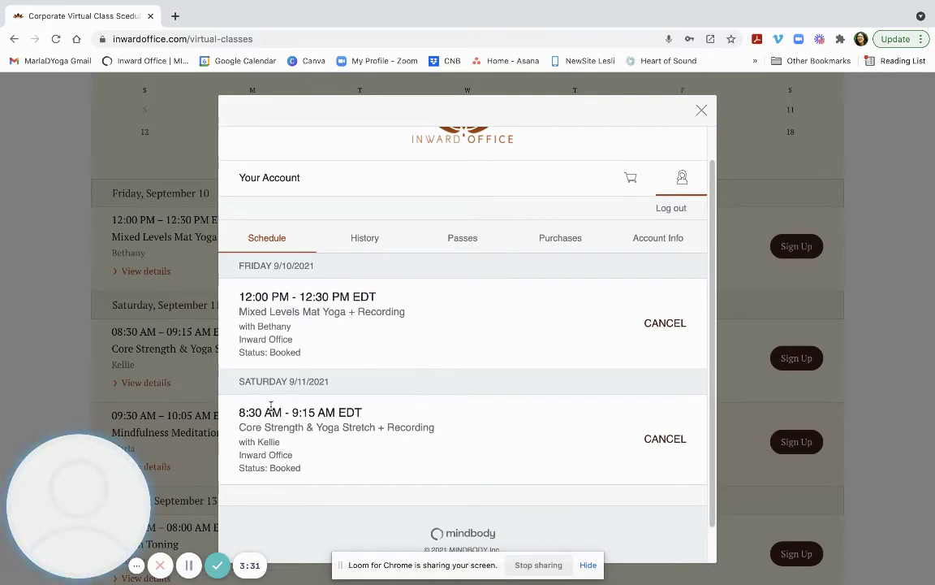
pyautogui.scroll(-1, 281, 457)
pyautogui.scroll(-1, 281, 457)
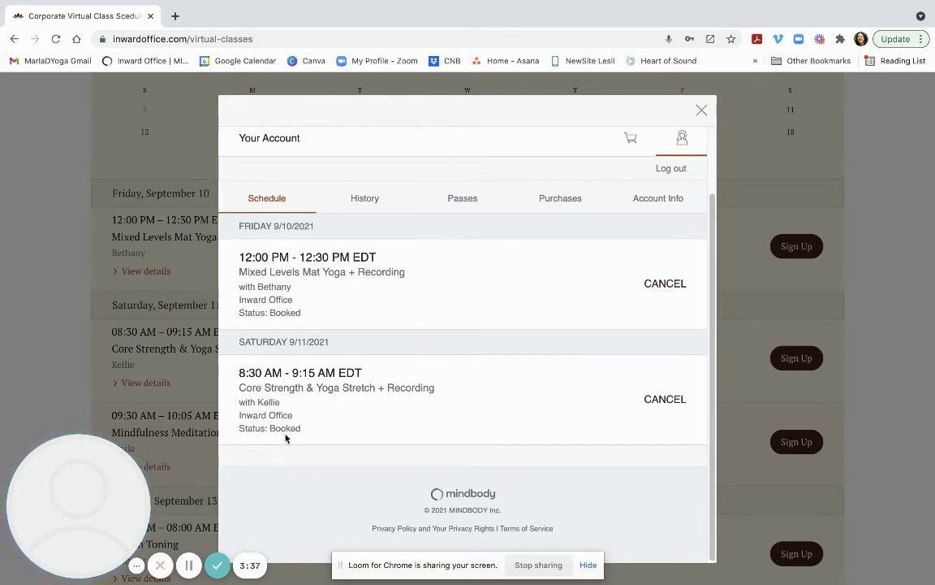
# Book Saturday's Mindfulness Meditation + Recording class and view the schedule
pyautogui.click(845, 304)
pyautogui.scroll(-3, 844, 304)
pyautogui.click(795, 302)
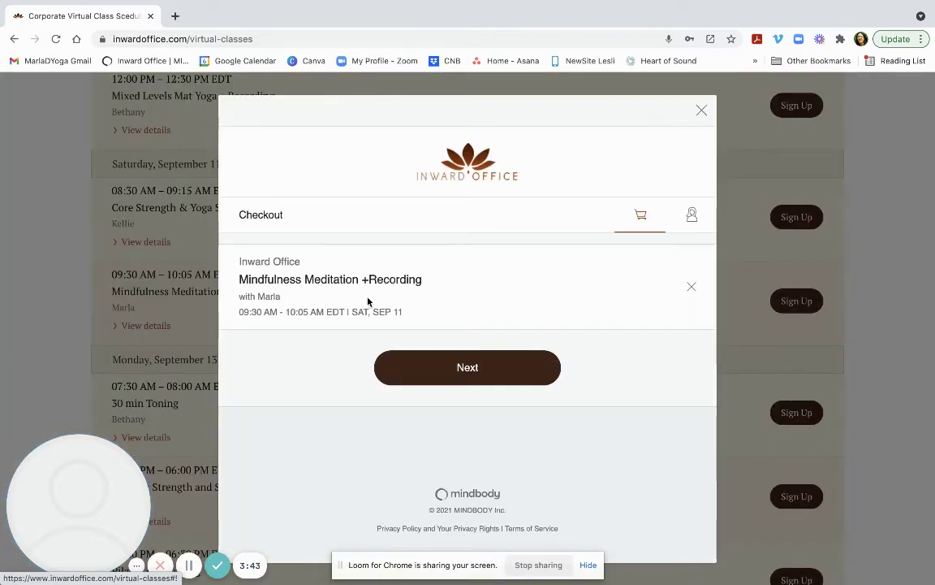
pyautogui.click(451, 383)
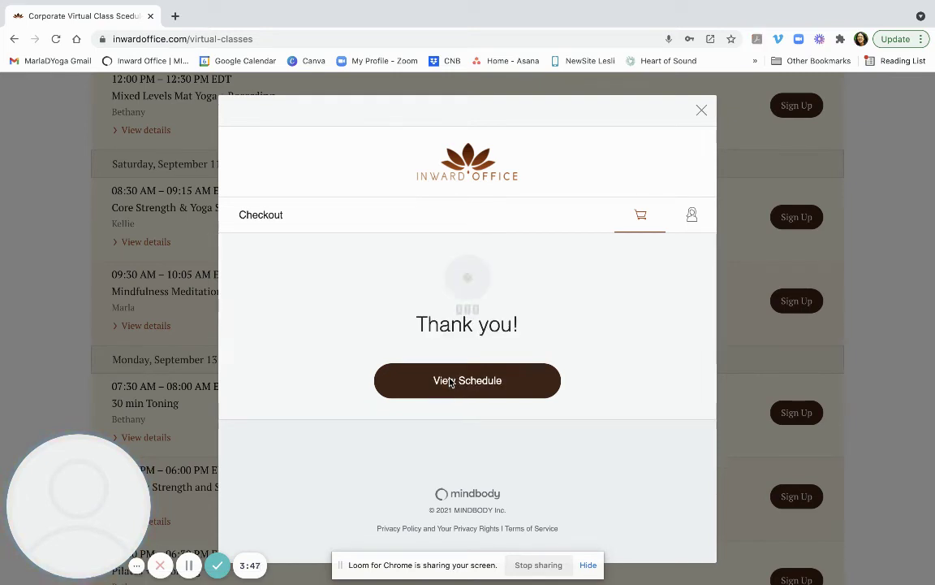
pyautogui.click(505, 381)
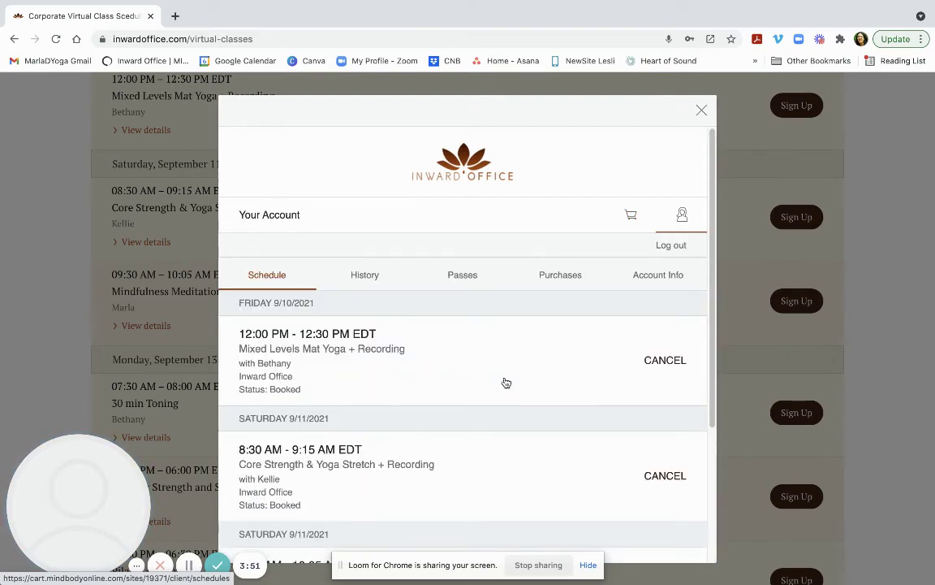
# Book Monday 9/13's 30 min Toning class and check it appears as Booked
pyautogui.click(782, 367)
pyautogui.scroll(-1, 845, 365)
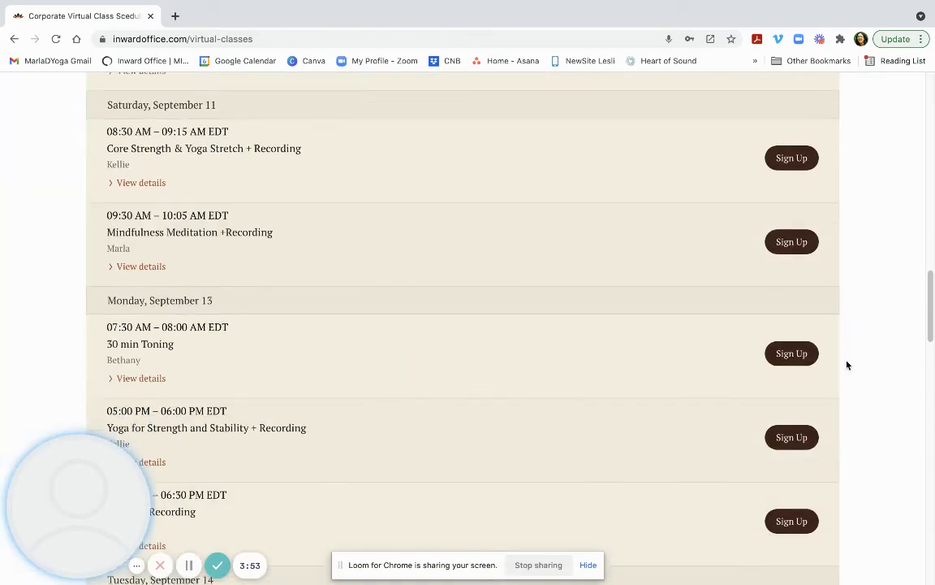
pyautogui.click(792, 338)
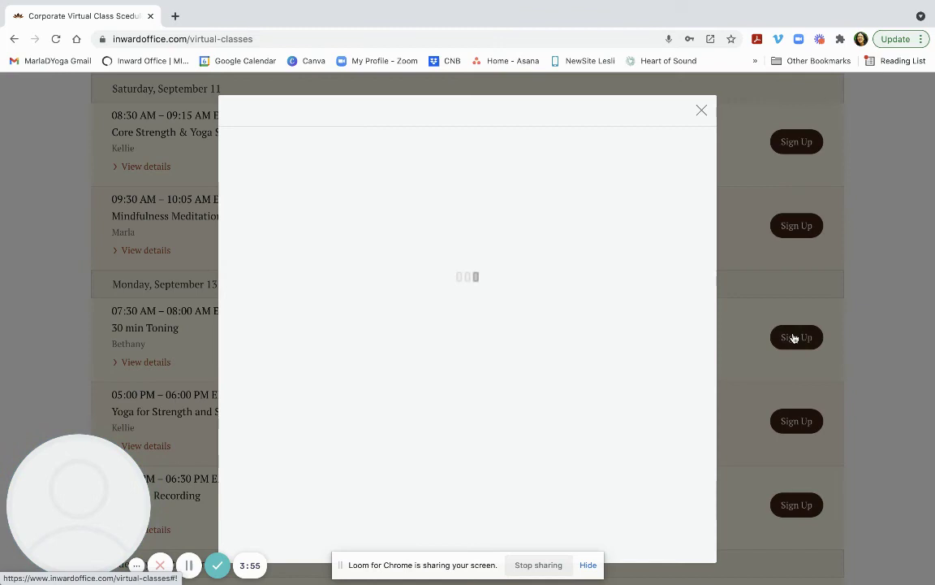
pyautogui.click(533, 366)
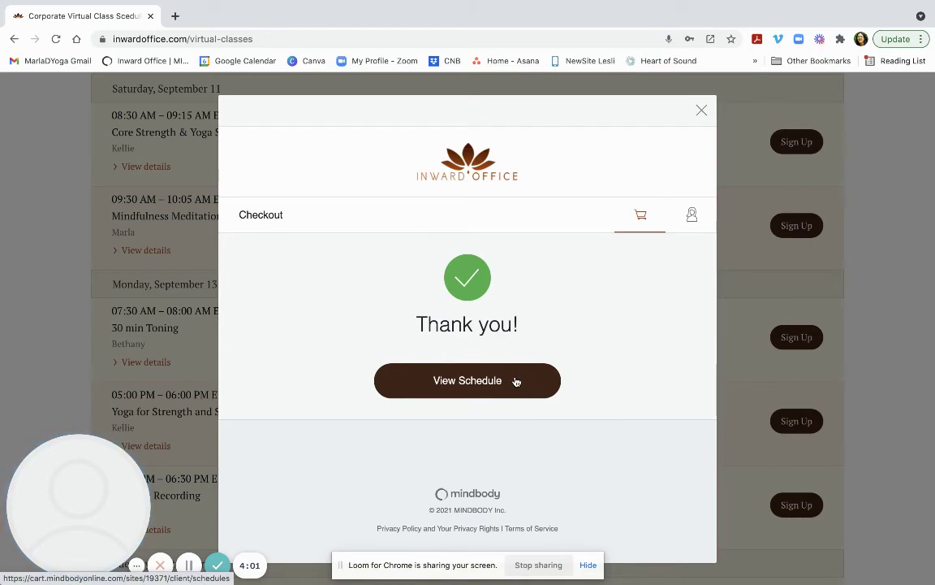
pyautogui.click(516, 382)
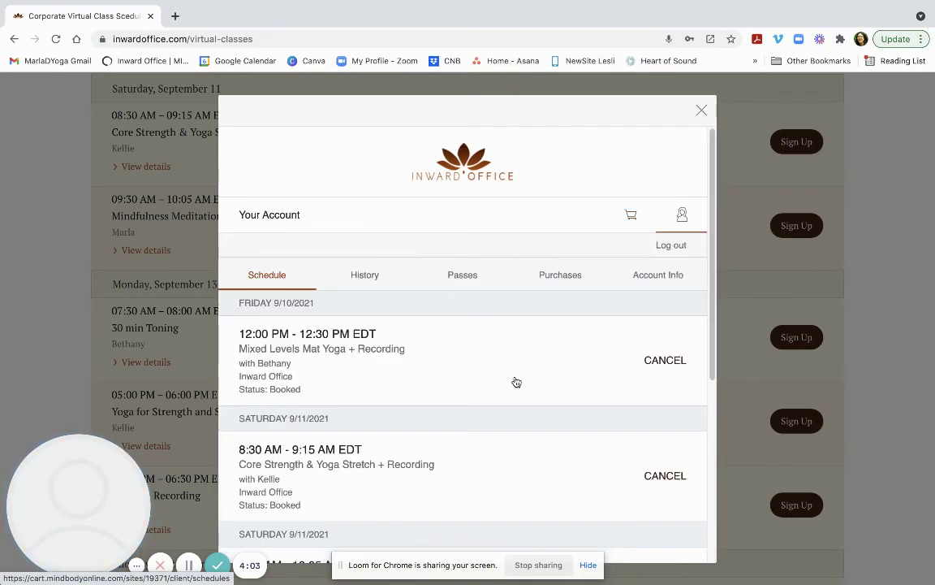
pyautogui.scroll(-3, 376, 294)
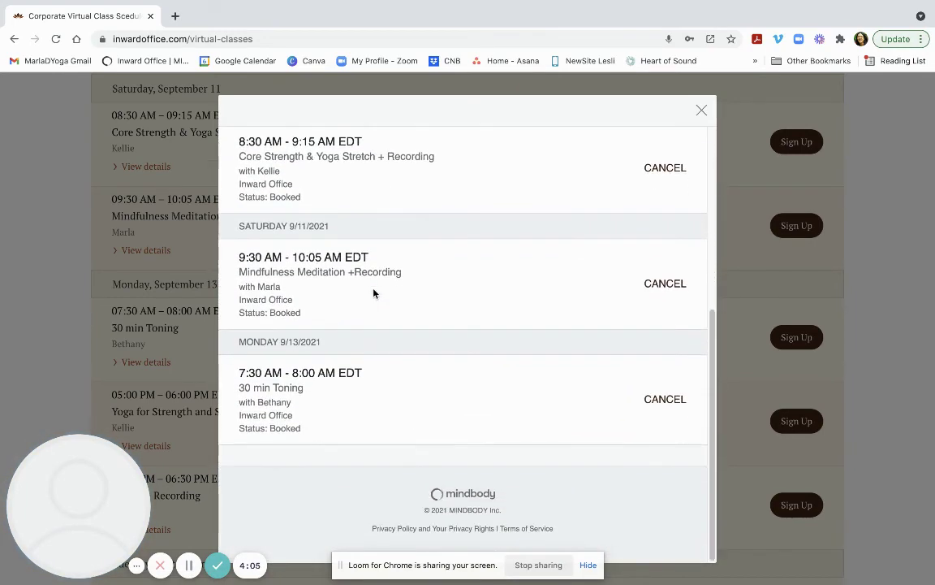
pyautogui.scroll(3, 370, 284)
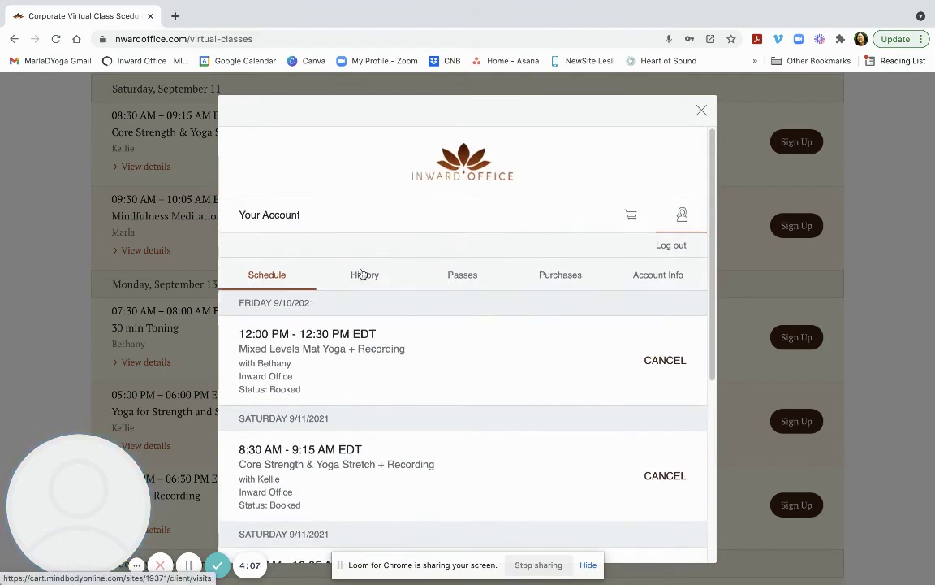
# Check booking History, then Passes showing the $5/class 10-pack with 7/10 left
pyautogui.click(363, 274)
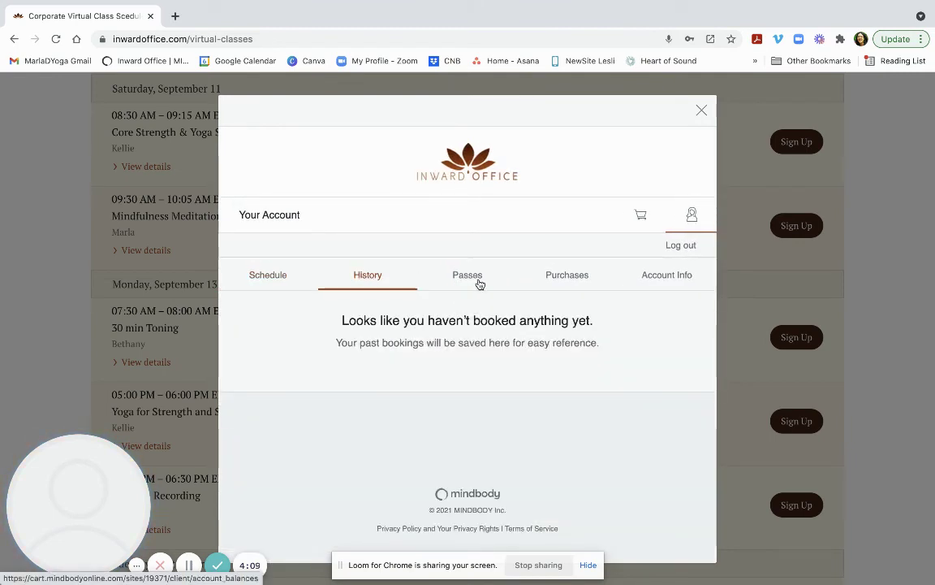
pyautogui.click(479, 283)
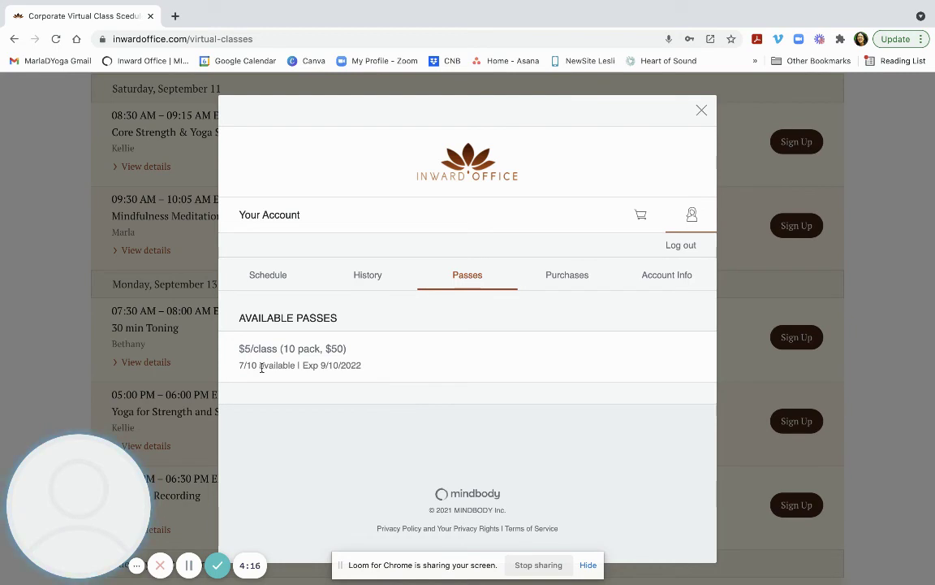
# Cancel Friday's Mixed Levels Mat Yoga and Saturday's Core Strength and Mindfulness Meditation bookings in the Schedule
pyautogui.click(195, 564)
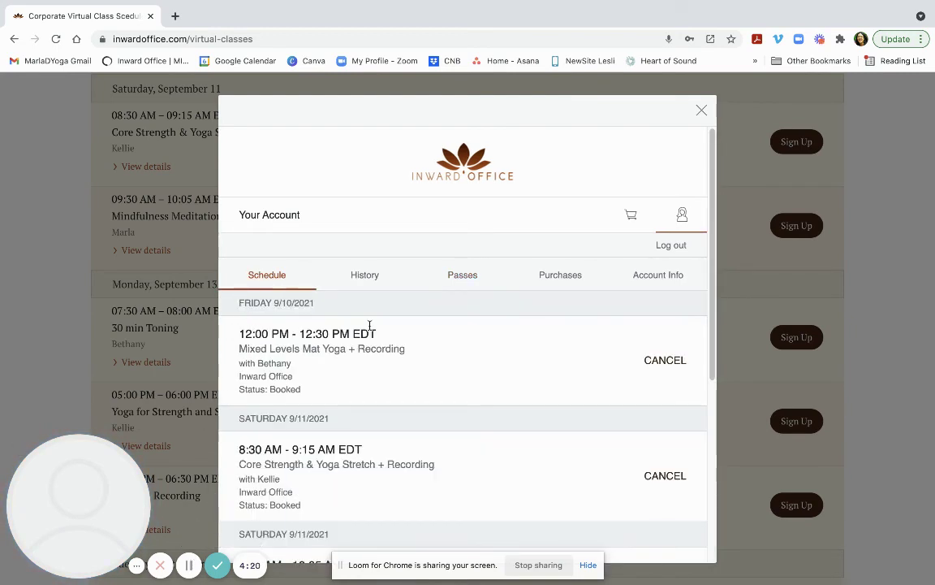
pyautogui.scroll(-2, 370, 324)
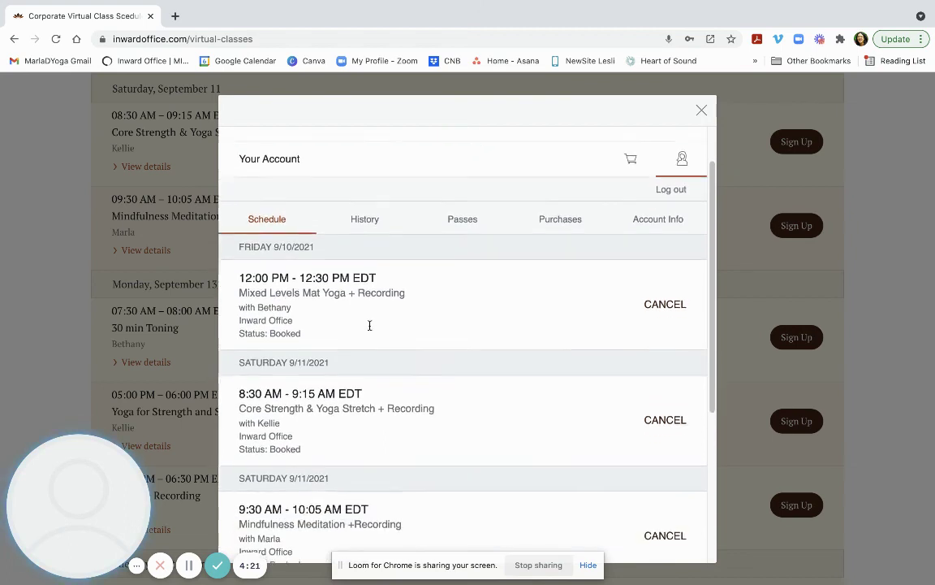
pyautogui.click(679, 300)
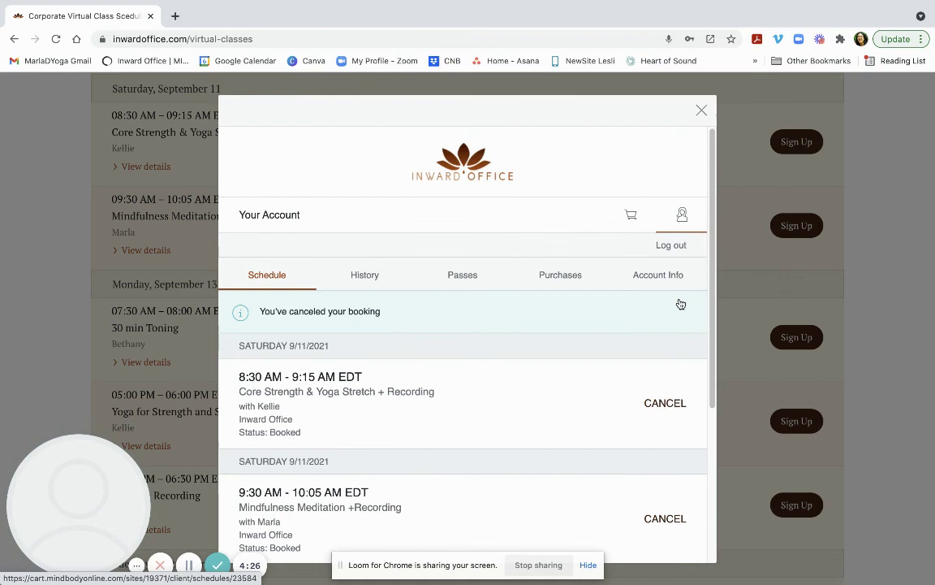
pyautogui.click(658, 403)
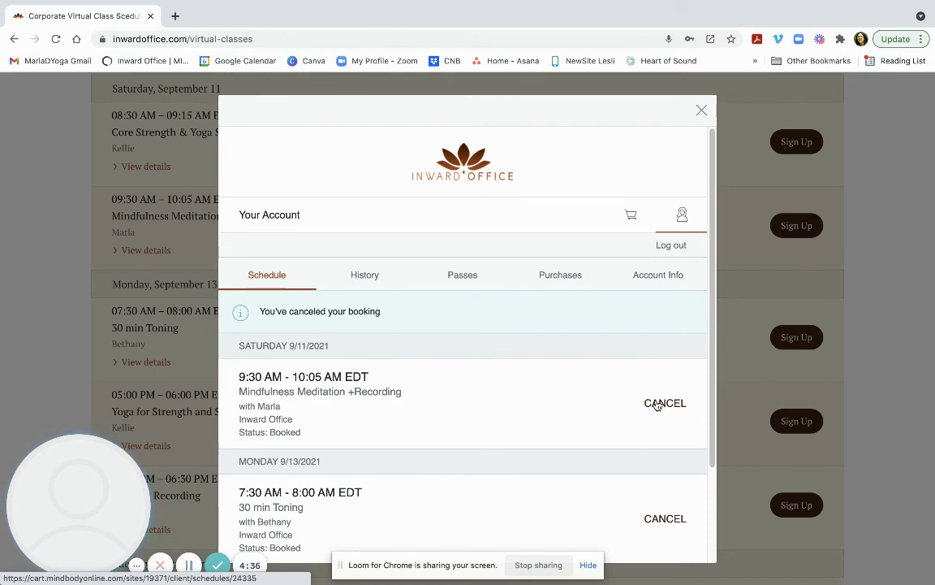
pyautogui.click(658, 403)
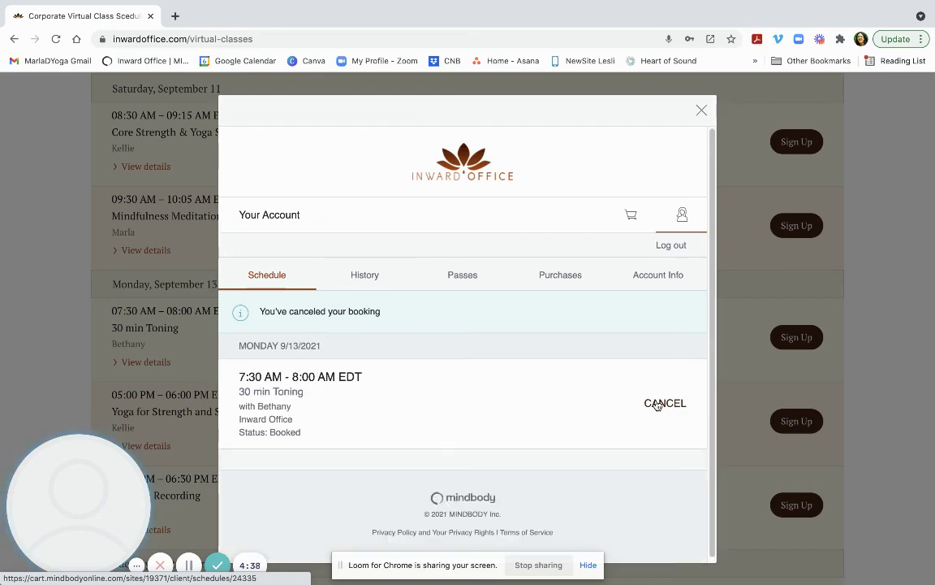